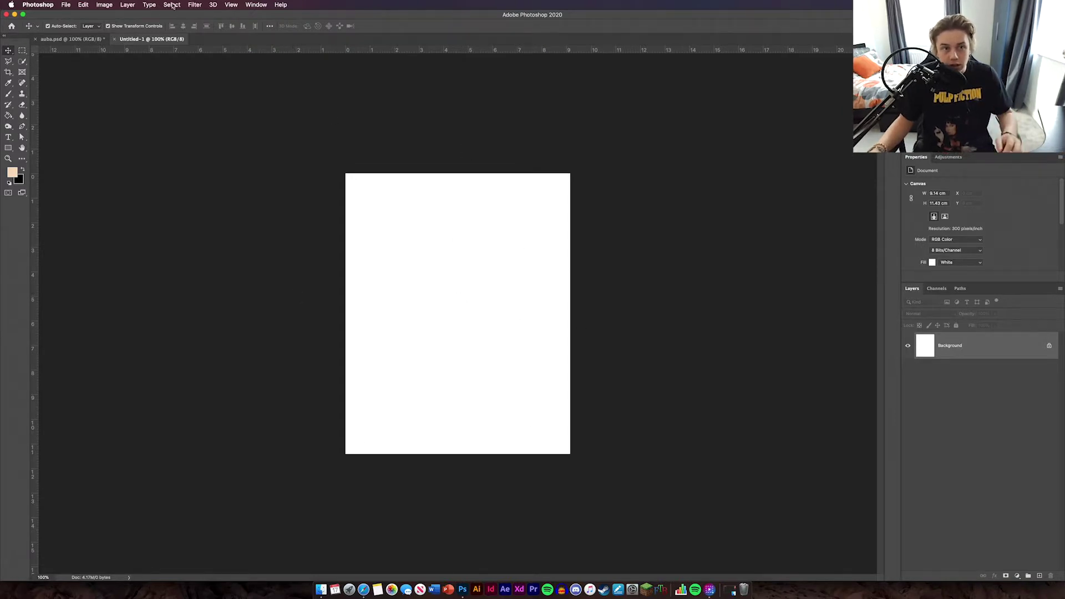
Fill the Background layer with a Clouds render using the current foreground and background colours.
{"action": "left_click", "coordinate": [195, 4]}
{"action": "mouse_move", "coordinate": [265, 137]}
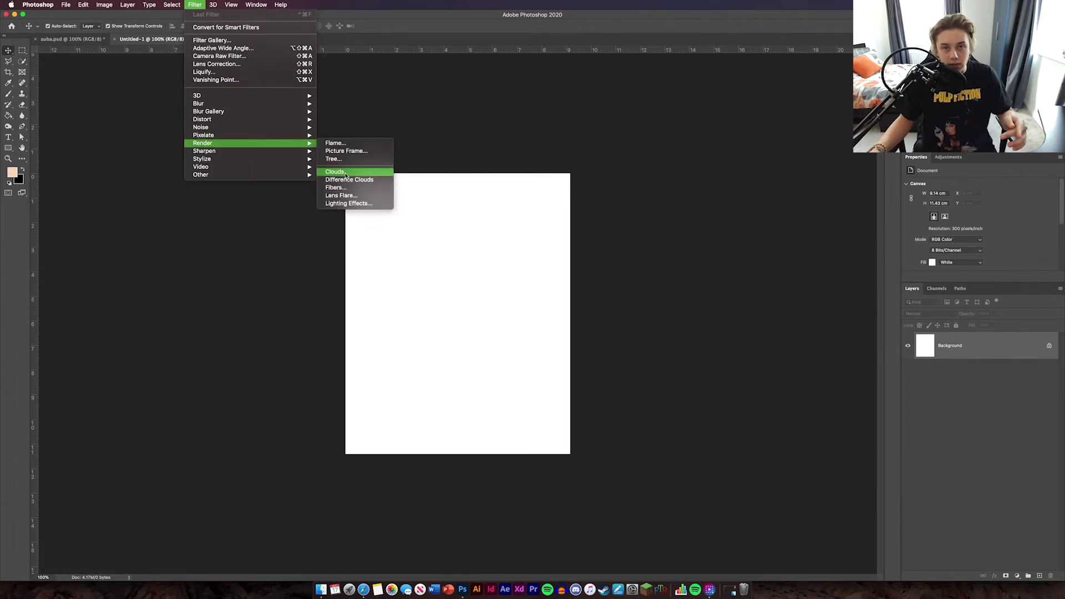
{"action": "left_click", "coordinate": [345, 173]}
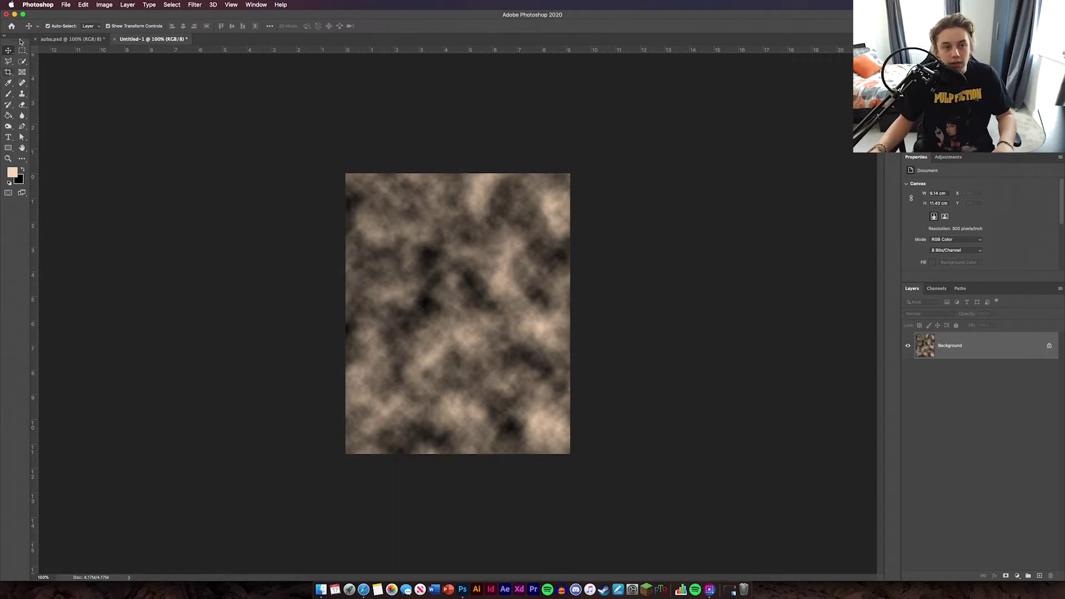
Liquify the clouds with an enlarged warp brush, pushing them into smooth, broad swirls across the whole canvas.
{"action": "left_click", "coordinate": [193, 5]}
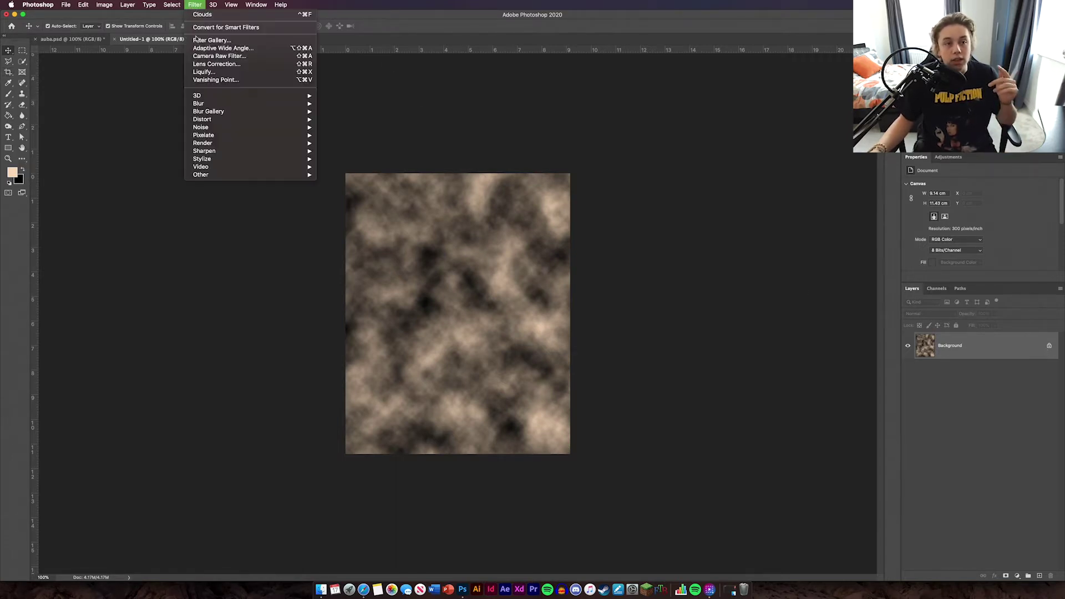
{"action": "left_click", "coordinate": [214, 73]}
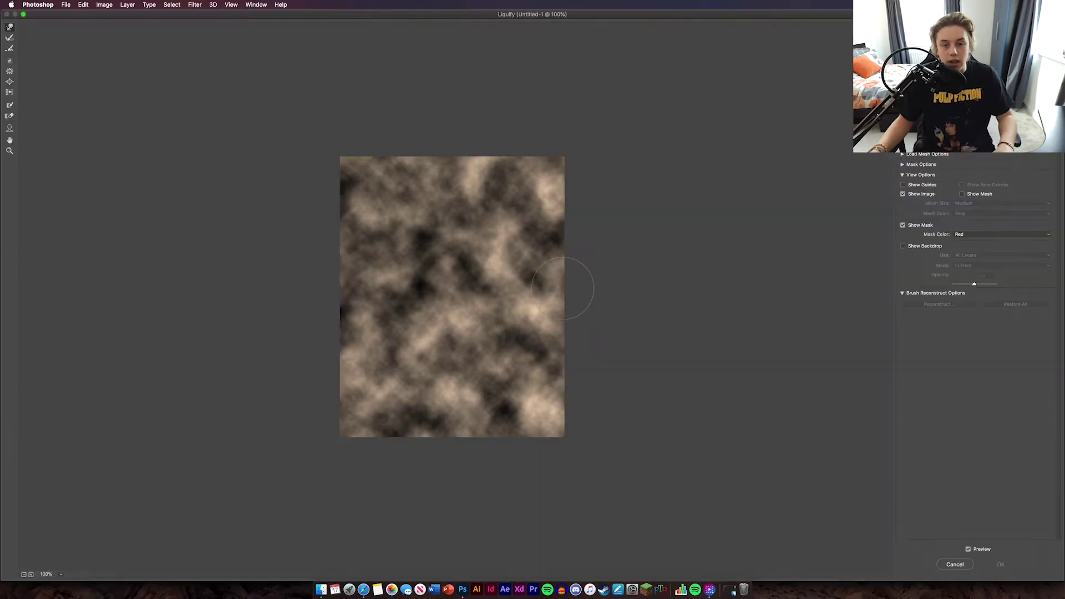
{"action": "mouse_move", "coordinate": [566, 285]}
{"action": "left_mouse_down"}
{"action": "mouse_move", "coordinate": [461, 222]}
{"action": "mouse_move", "coordinate": [604, 158]}
{"action": "left_mouse_up"}
{"action": "mouse_move", "coordinate": [741, 180]}
{"action": "left_mouse_down"}
{"action": "mouse_move", "coordinate": [634, 164]}
{"action": "mouse_move", "coordinate": [551, 209]}
{"action": "mouse_move", "coordinate": [561, 173]}
{"action": "mouse_move", "coordinate": [361, 241]}
{"action": "mouse_move", "coordinate": [409, 316]}
{"action": "mouse_move", "coordinate": [393, 425]}
{"action": "mouse_move", "coordinate": [316, 440]}
{"action": "mouse_move", "coordinate": [432, 494]}
{"action": "mouse_move", "coordinate": [546, 489]}
{"action": "mouse_move", "coordinate": [577, 185]}
{"action": "mouse_move", "coordinate": [621, 357]}
{"action": "mouse_move", "coordinate": [429, 340]}
{"action": "left_mouse_up"}
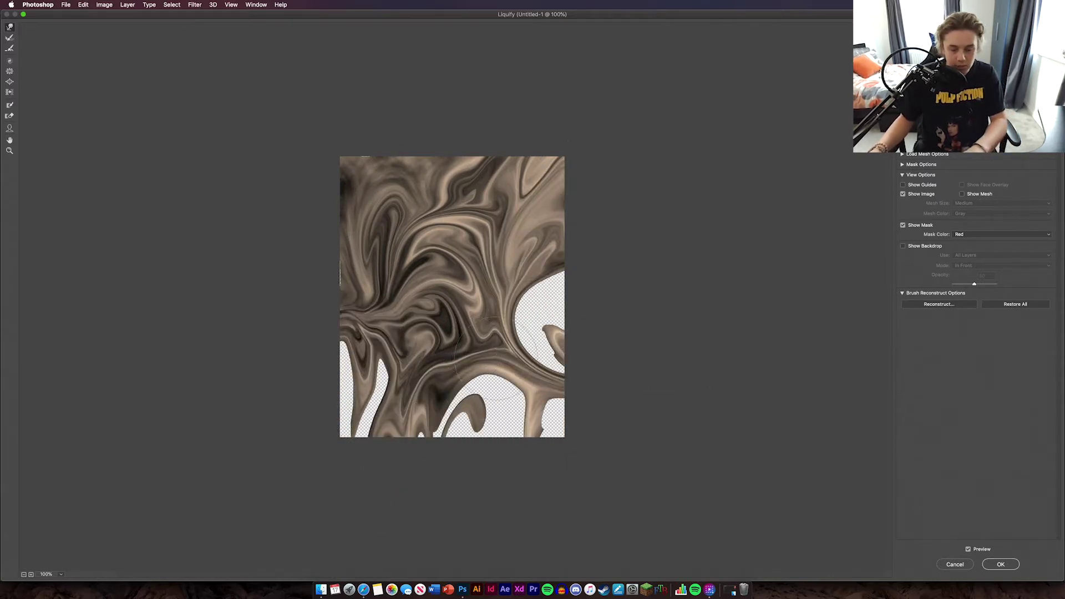
{"action": "mouse_move", "coordinate": [491, 366]}
{"action": "left_mouse_down"}
{"action": "mouse_move", "coordinate": [616, 406]}
{"action": "mouse_move", "coordinate": [441, 306]}
{"action": "mouse_move", "coordinate": [606, 272]}
{"action": "mouse_move", "coordinate": [472, 363]}
{"action": "mouse_move", "coordinate": [599, 289]}
{"action": "mouse_move", "coordinate": [376, 344]}
{"action": "mouse_move", "coordinate": [381, 399]}
{"action": "mouse_move", "coordinate": [357, 456]}
{"action": "mouse_move", "coordinate": [362, 204]}
{"action": "mouse_move", "coordinate": [275, 170]}
{"action": "mouse_move", "coordinate": [277, 144]}
{"action": "mouse_move", "coordinate": [410, 56]}
{"action": "mouse_move", "coordinate": [277, 207]}
{"action": "mouse_move", "coordinate": [464, 252]}
{"action": "mouse_move", "coordinate": [254, 181]}
{"action": "mouse_move", "coordinate": [379, 221]}
{"action": "mouse_move", "coordinate": [234, 283]}
{"action": "mouse_move", "coordinate": [367, 331]}
{"action": "mouse_move", "coordinate": [430, 328]}
{"action": "mouse_move", "coordinate": [419, 257]}
{"action": "mouse_move", "coordinate": [374, 253]}
{"action": "mouse_move", "coordinate": [385, 204]}
{"action": "mouse_move", "coordinate": [423, 276]}
{"action": "mouse_move", "coordinate": [459, 270]}
{"action": "left_mouse_up"}
{"action": "key", "text": "bracketright"}
{"action": "key", "text": "bracketright"}
{"action": "key", "text": "bracketright"}
{"action": "key", "text": "bracketright"}
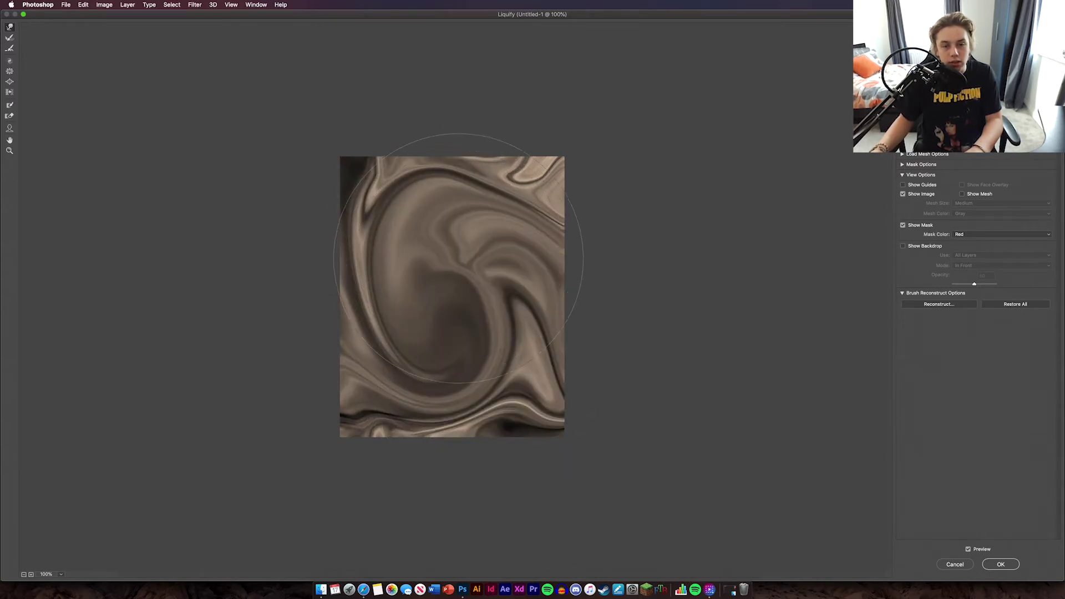
{"action": "key", "text": "Return"}
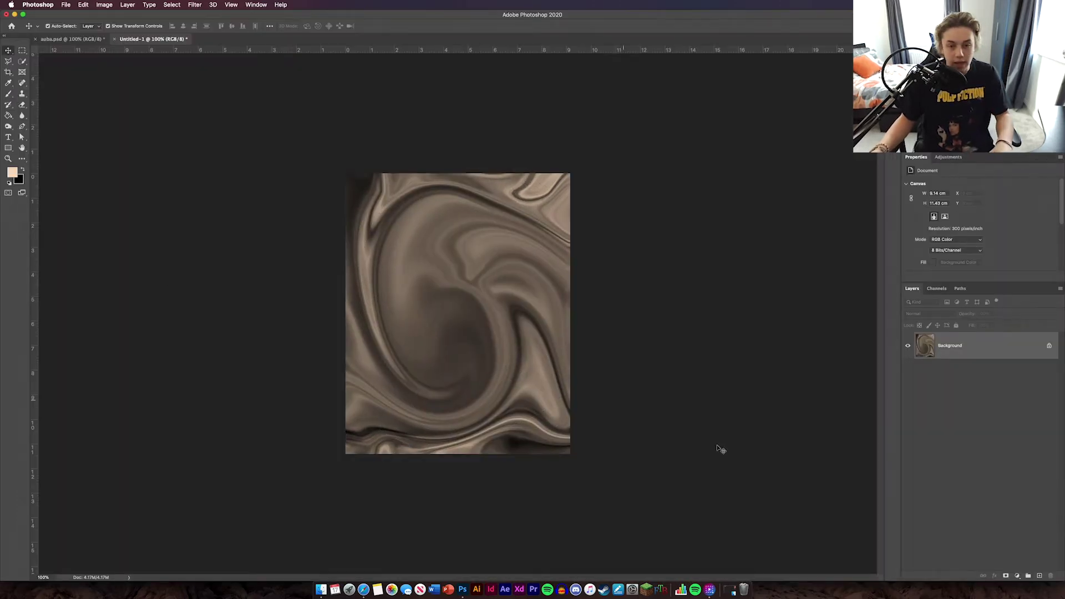
Add a Solid Color fill layer in golden yellow, ffbe0e, above the Background layer.
{"action": "left_click", "coordinate": [1017, 577]}
{"action": "left_click", "coordinate": [1021, 541]}
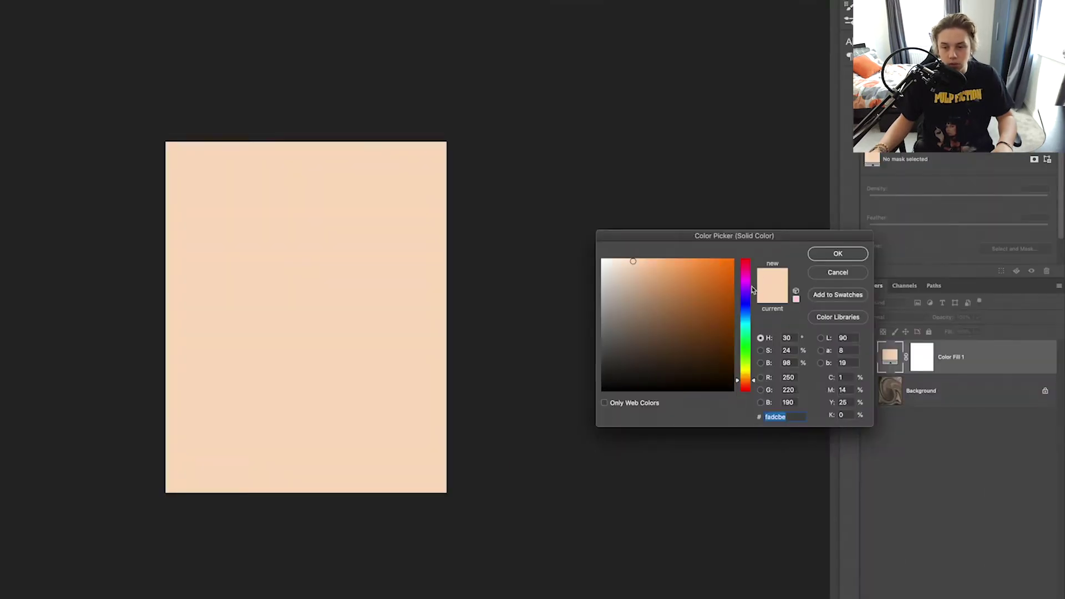
{"action": "left_click_drag", "start_coordinate": [746, 377], "coordinate": [746, 375]}
{"action": "left_click", "coordinate": [726, 260]}
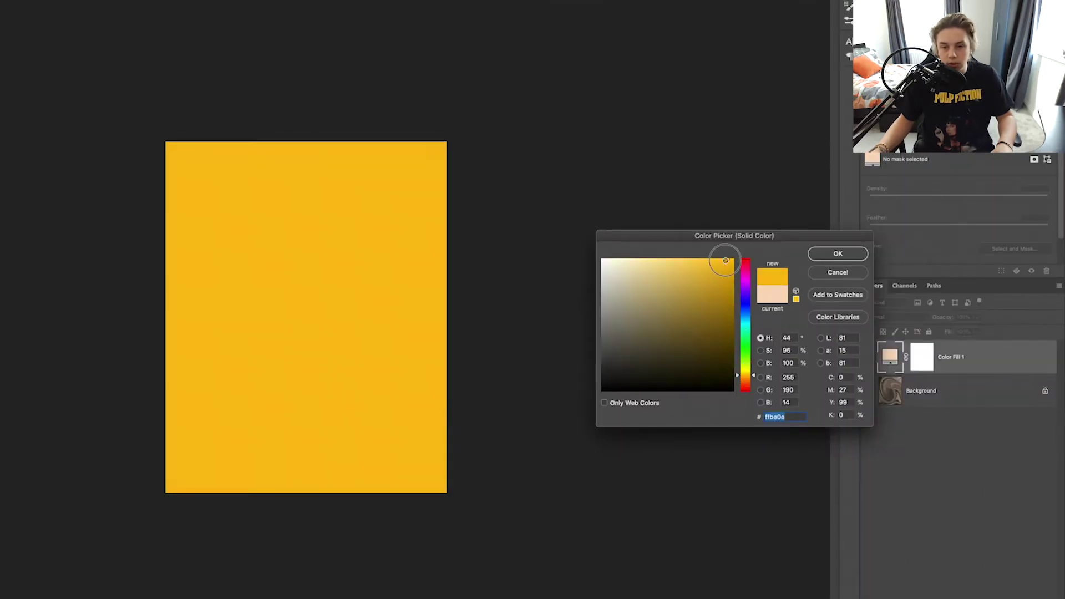
{"action": "left_click", "coordinate": [837, 254]}
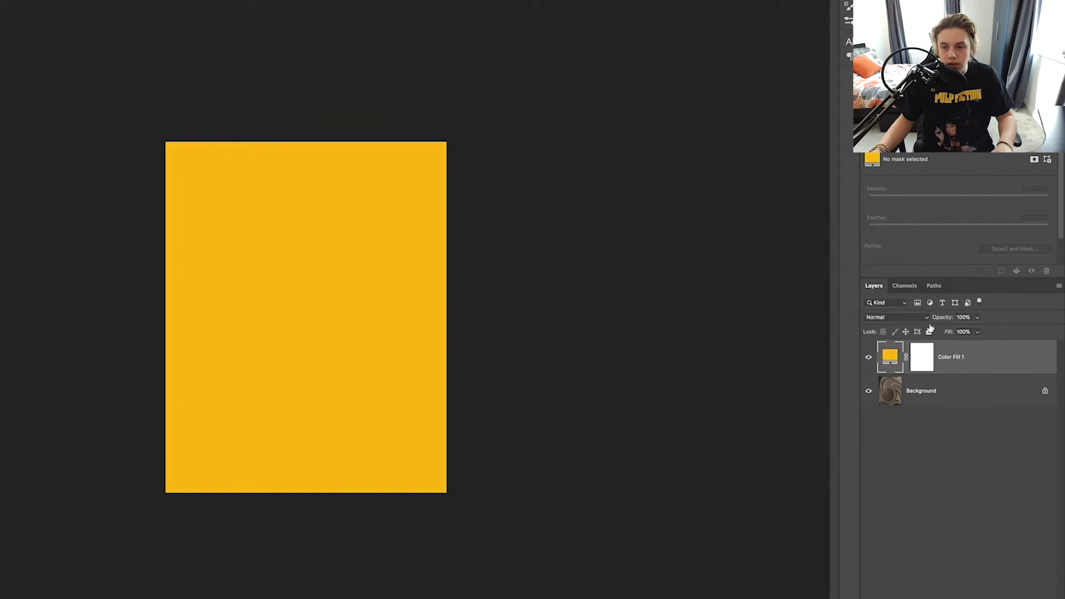
Change the yellow fill layer's blend mode to Overlay.
{"action": "left_click", "coordinate": [924, 317]}
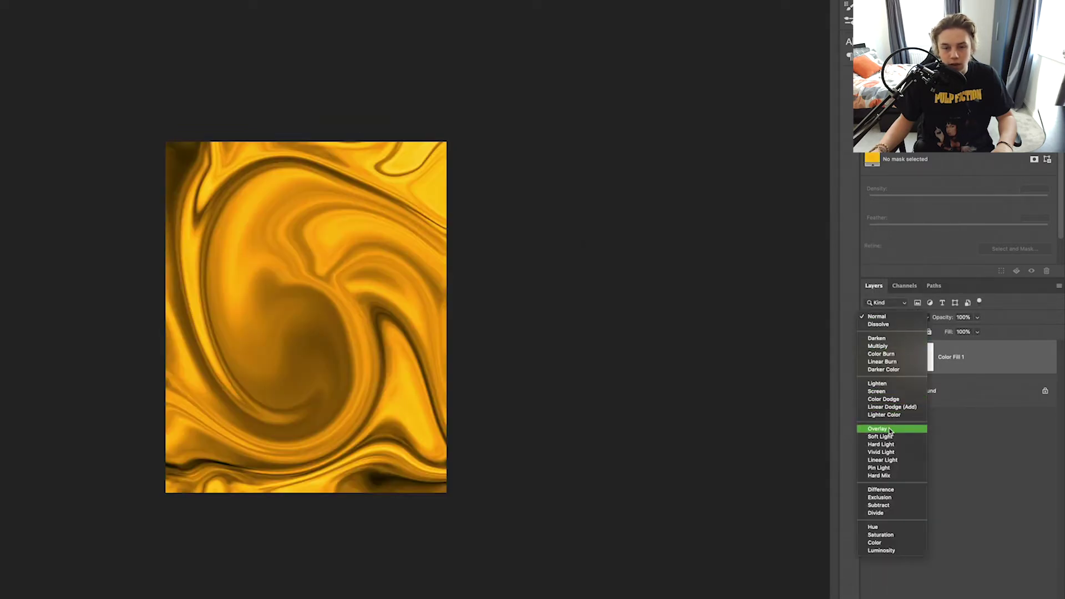
{"action": "left_click", "coordinate": [889, 430]}
{"action": "left_click", "coordinate": [635, 340]}
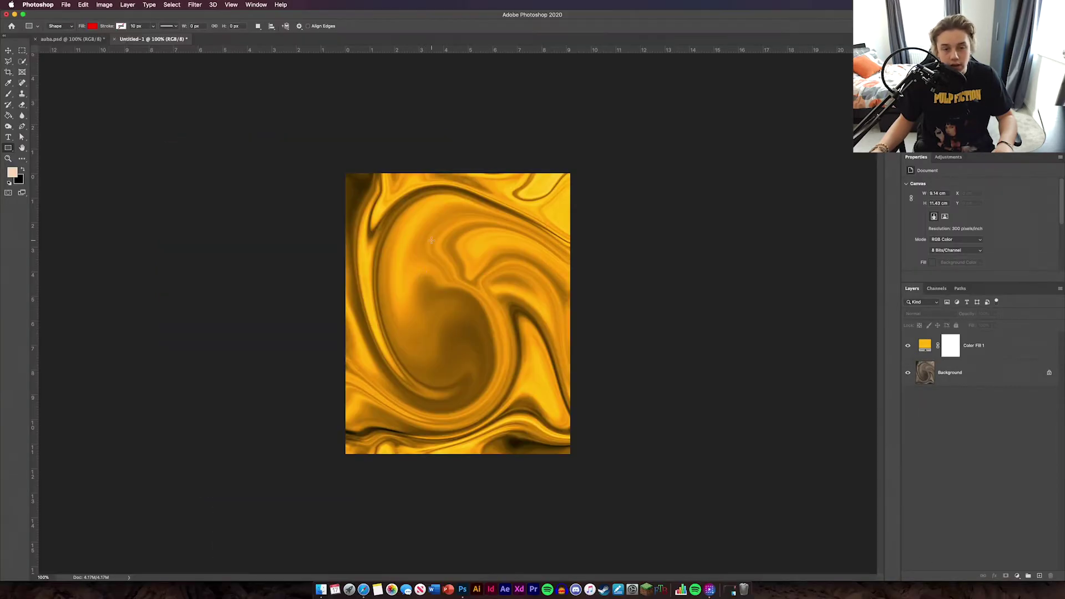
Draw a tall red rectangle and transform it so it sits centred, leaving a gold border all around.
{"action": "left_click_drag", "start_coordinate": [402, 223], "coordinate": [557, 430]}
{"action": "key", "text": "super+t"}
{"action": "left_click_drag", "start_coordinate": [402, 223], "coordinate": [385, 200]}
{"action": "left_click_drag", "start_coordinate": [487, 258], "coordinate": [471, 255]}
{"action": "key", "text": "Return"}
{"action": "left_click", "coordinate": [697, 310]}
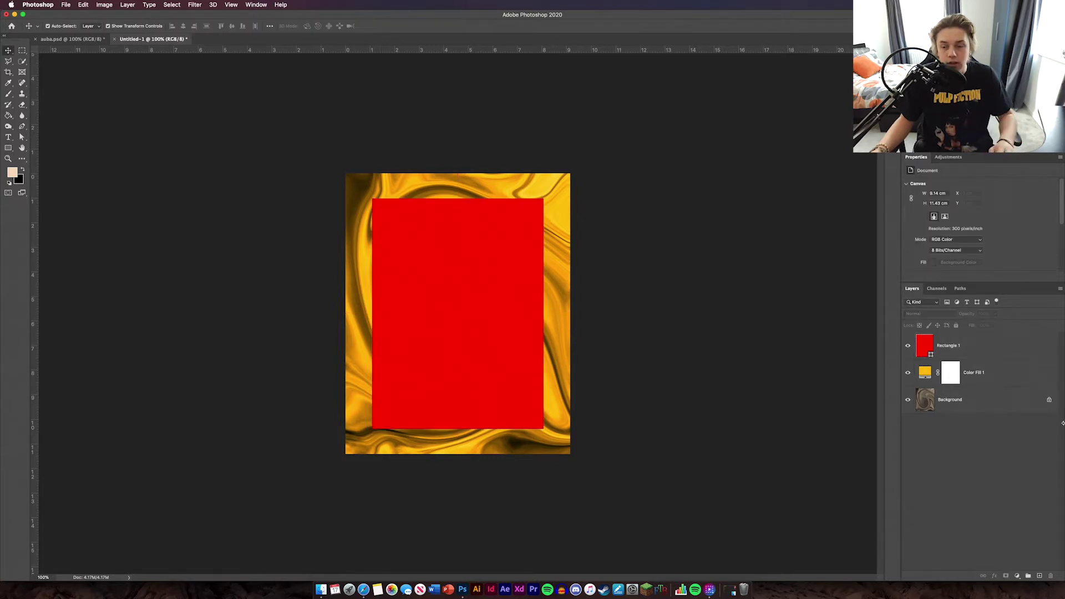
Set up the 01.psd torn paper brush at an 11° angle and rasterize the red rectangle's layer.
{"action": "left_click", "coordinate": [446, 283]}
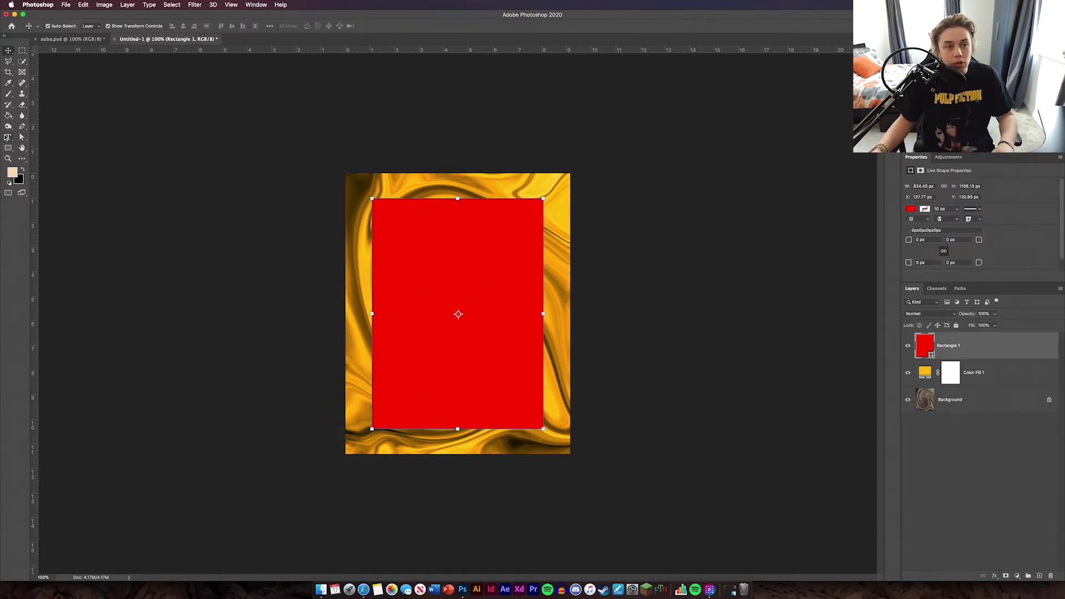
{"action": "left_click", "coordinate": [9, 95]}
{"action": "left_click", "coordinate": [60, 26]}
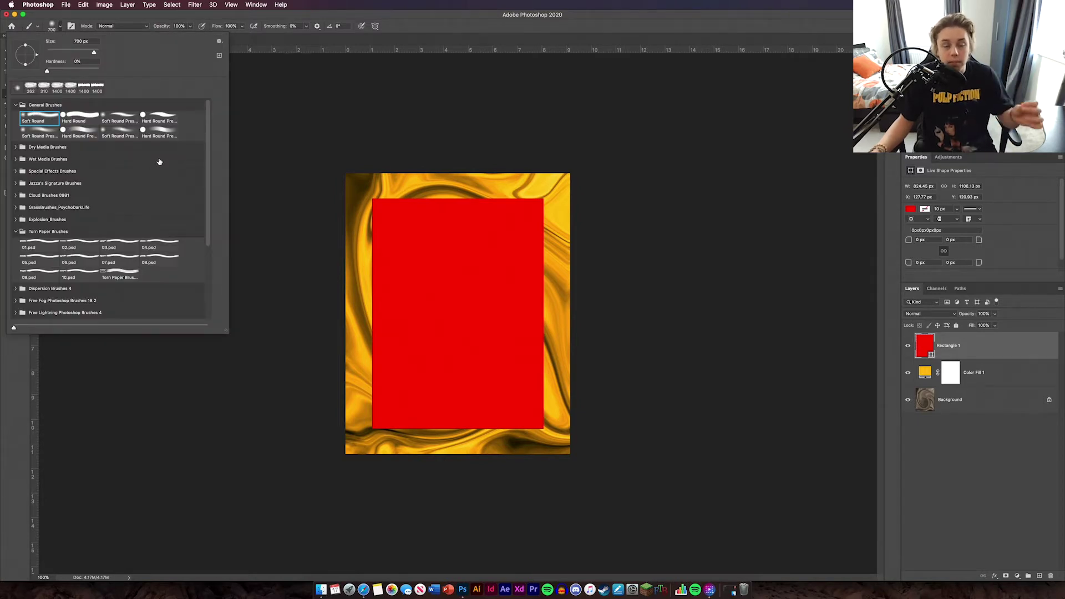
{"action": "left_click", "coordinate": [37, 246]}
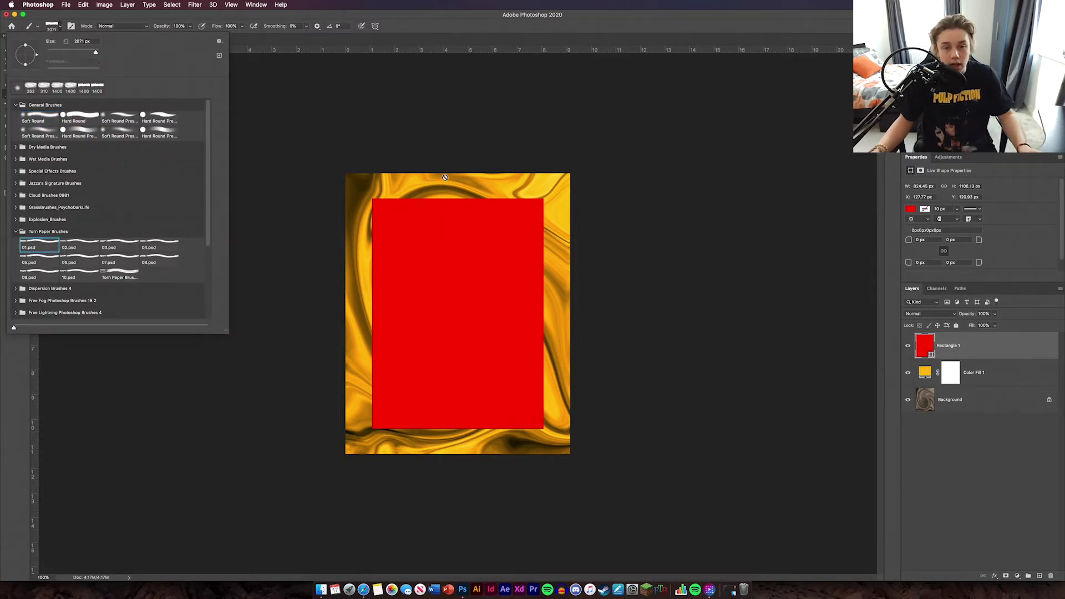
{"action": "left_click", "coordinate": [60, 27]}
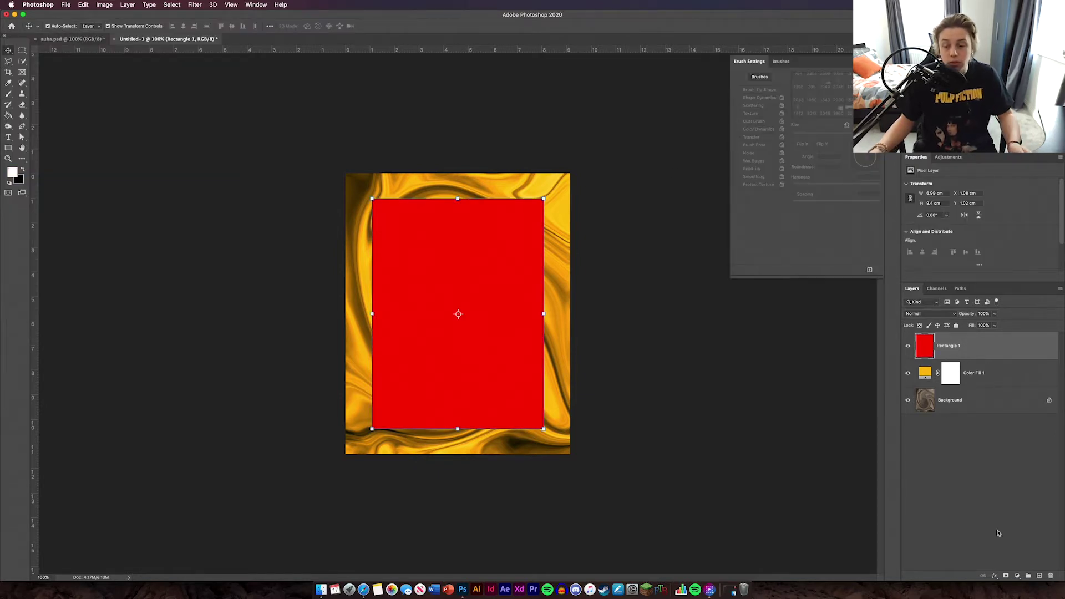
Add a layer mask to the red rectangle and stamp the torn paper brush in black along its upper and lower edges.
{"action": "left_click", "coordinate": [1006, 576]}
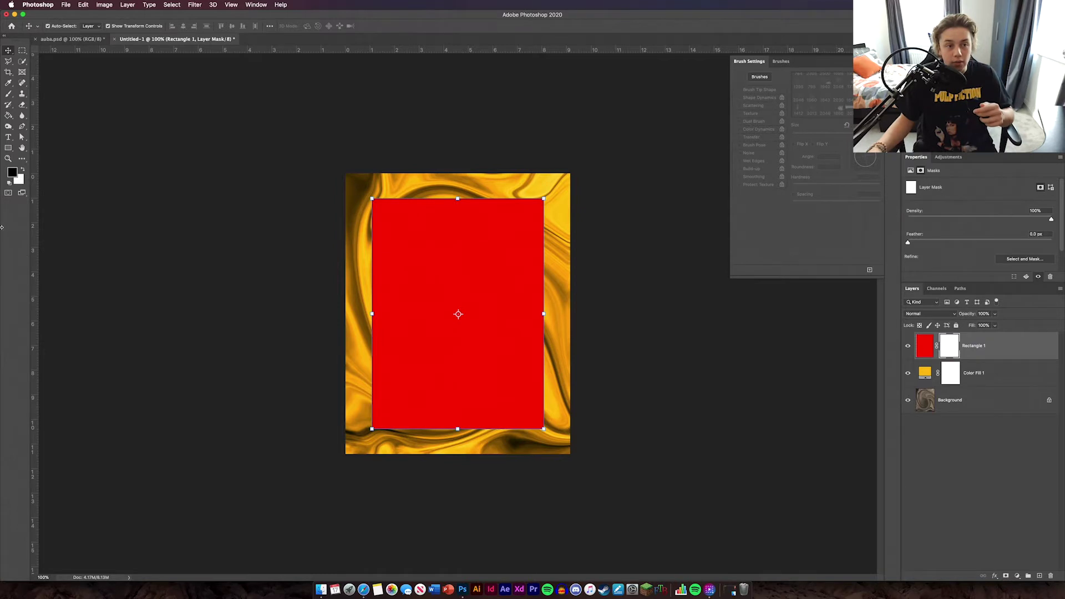
{"action": "left_click", "coordinate": [8, 95]}
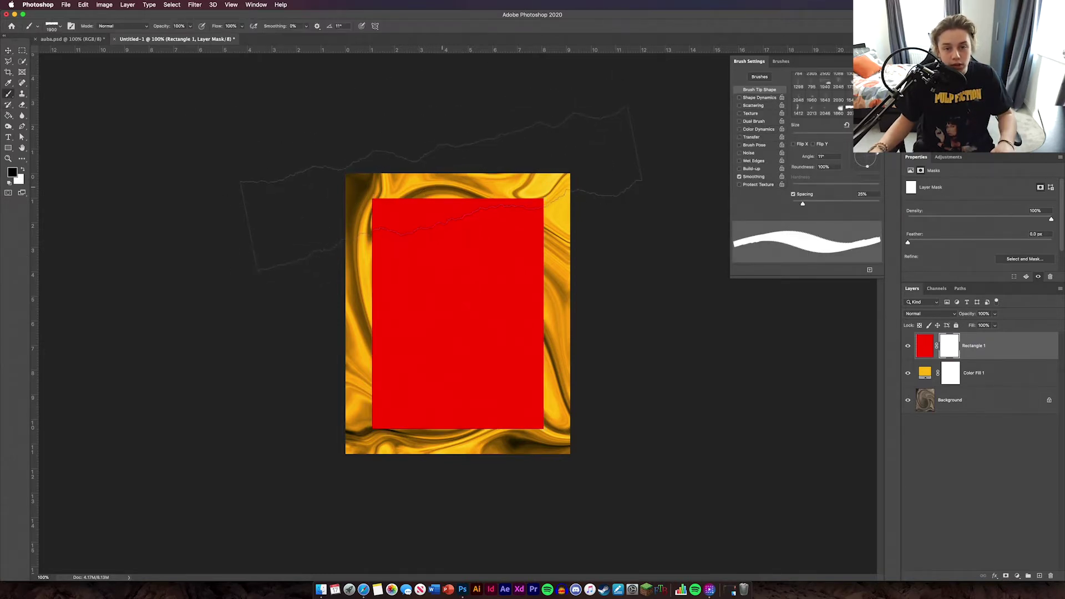
{"action": "left_click", "coordinate": [447, 186]}
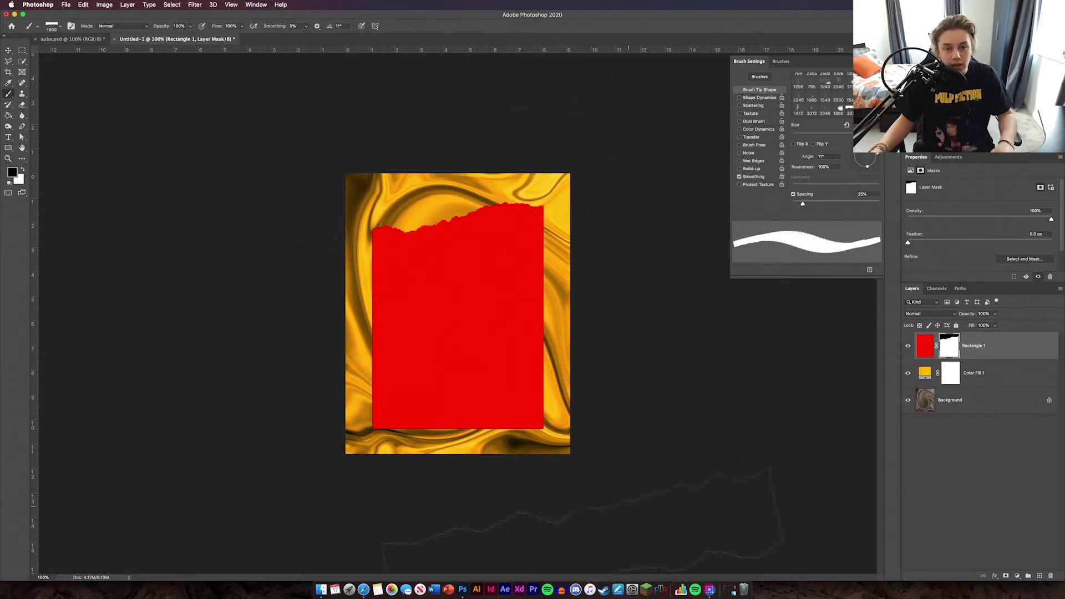
{"action": "left_click", "coordinate": [459, 442]}
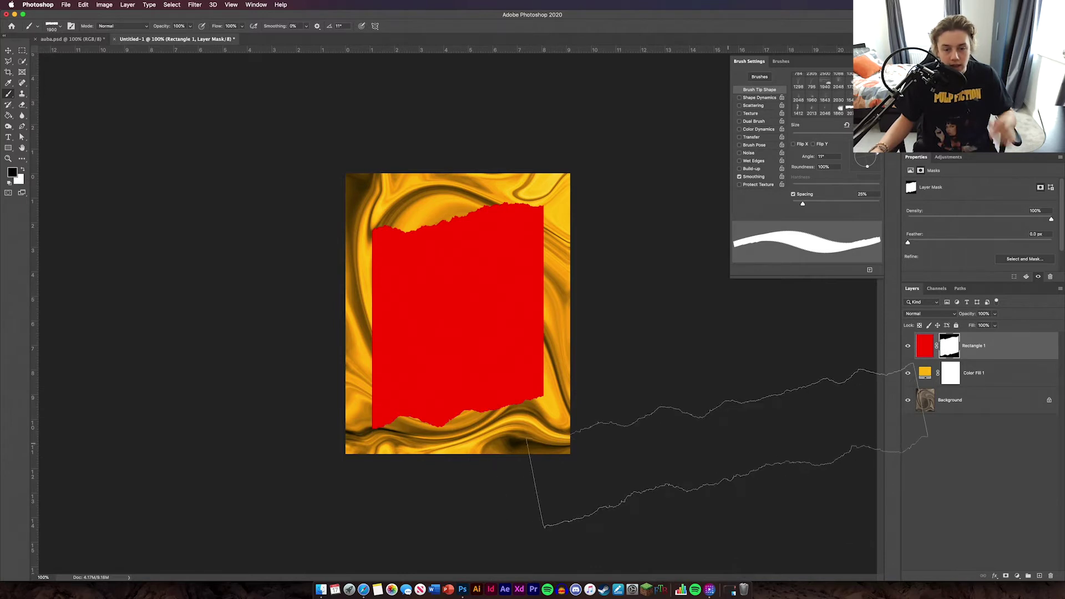
{"action": "left_click", "coordinate": [10, 51]}
{"action": "left_click", "coordinate": [668, 400]}
{"action": "key", "text": "x"}
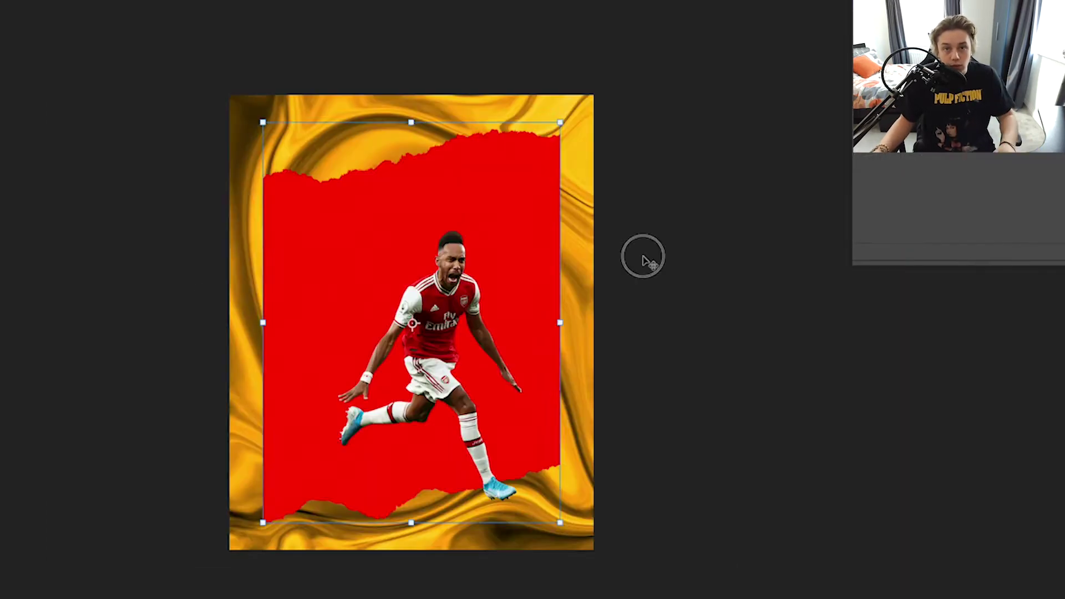
Move the footballer cutout up and slightly left to the middle of the red panel.
{"action": "left_click", "coordinate": [643, 256]}
{"action": "left_click_drag", "start_coordinate": [463, 410], "coordinate": [434, 370]}
{"action": "left_click", "coordinate": [698, 503]}
{"action": "key", "text": "super+plus"}
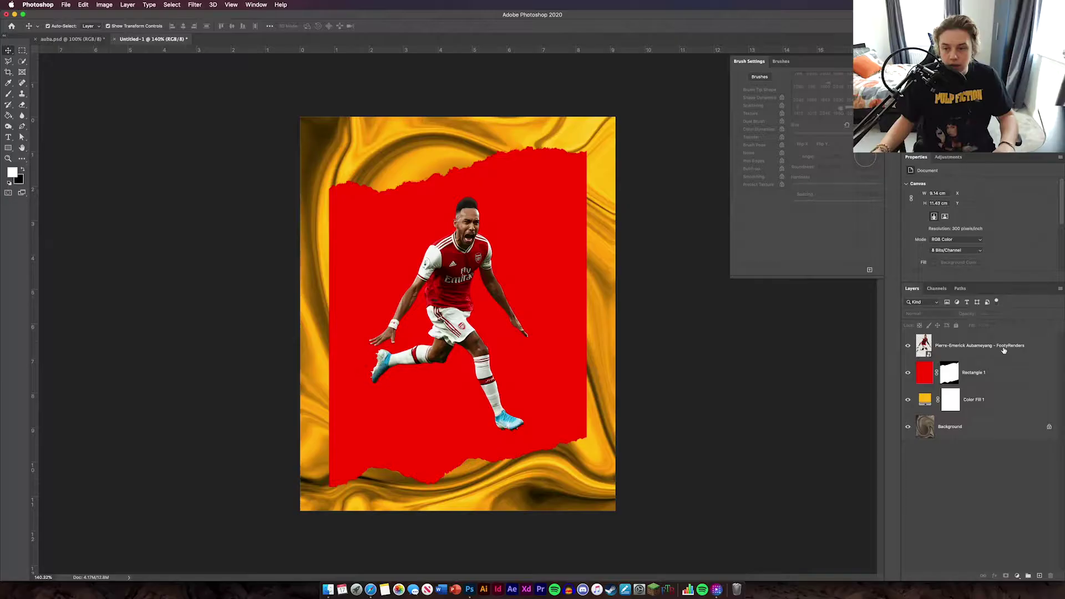
Apply a Drop Shadow effect to the footballer layer.
{"action": "double_click", "coordinate": [975, 346]}
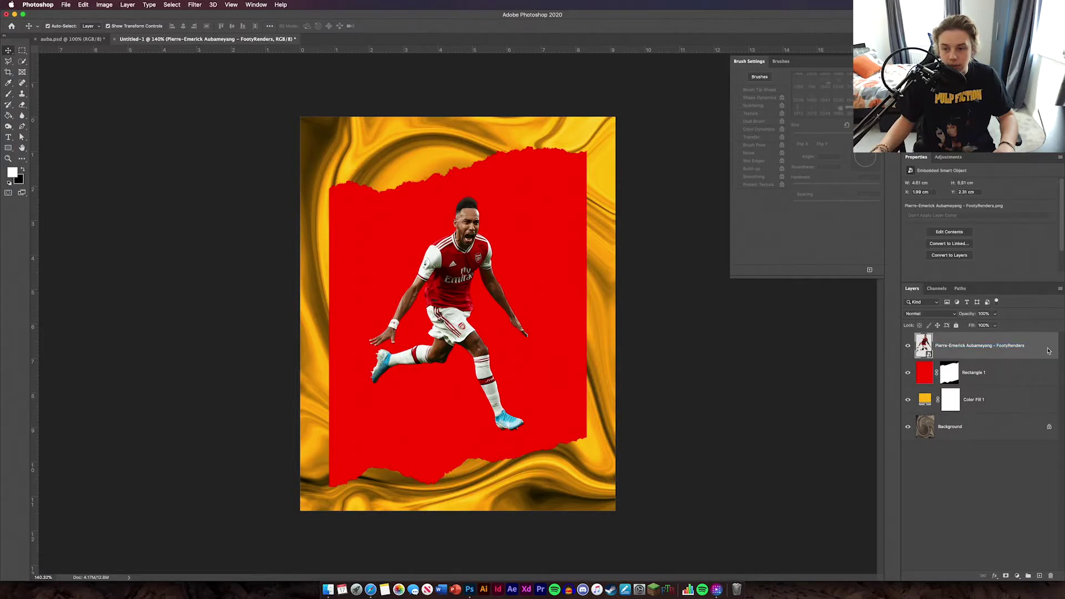
{"action": "double_click", "coordinate": [1048, 350]}
{"action": "left_click", "coordinate": [723, 295]}
{"action": "left_click", "coordinate": [968, 155]}
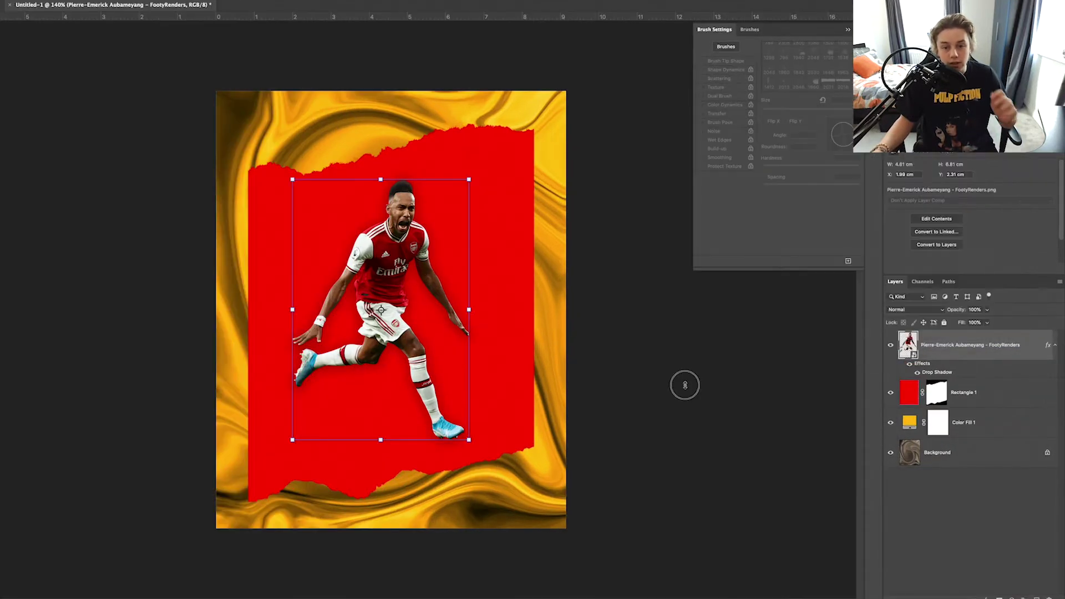
{"action": "left_click", "coordinate": [684, 385]}
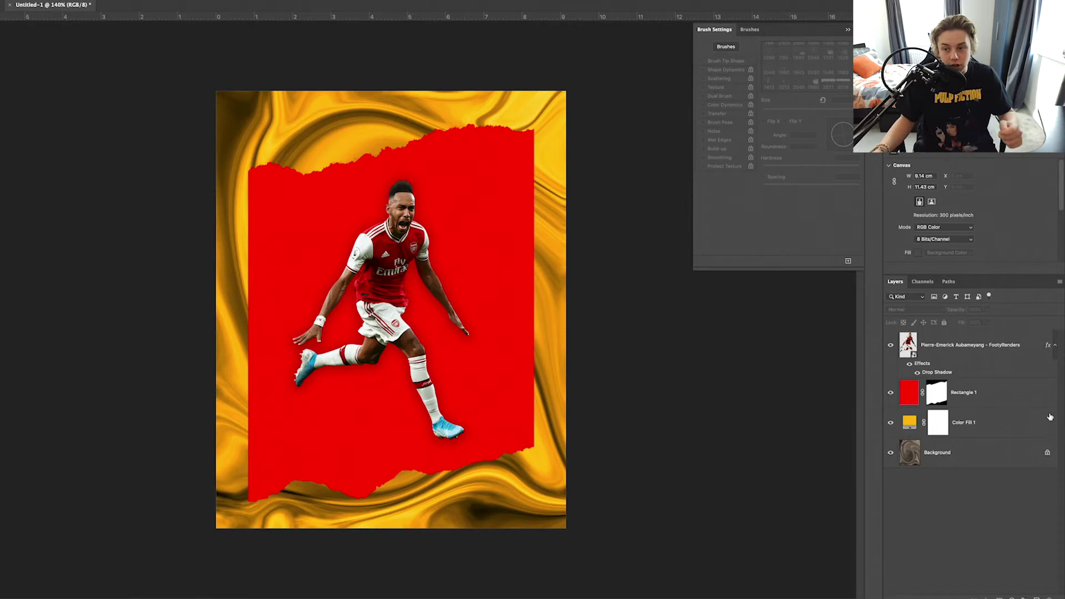
Create a new layer above the red rectangle and flatten a soft round brush to 14% roundness.
{"action": "left_click", "coordinate": [1031, 399]}
{"action": "key", "text": "ctrl+shift+alt+n"}
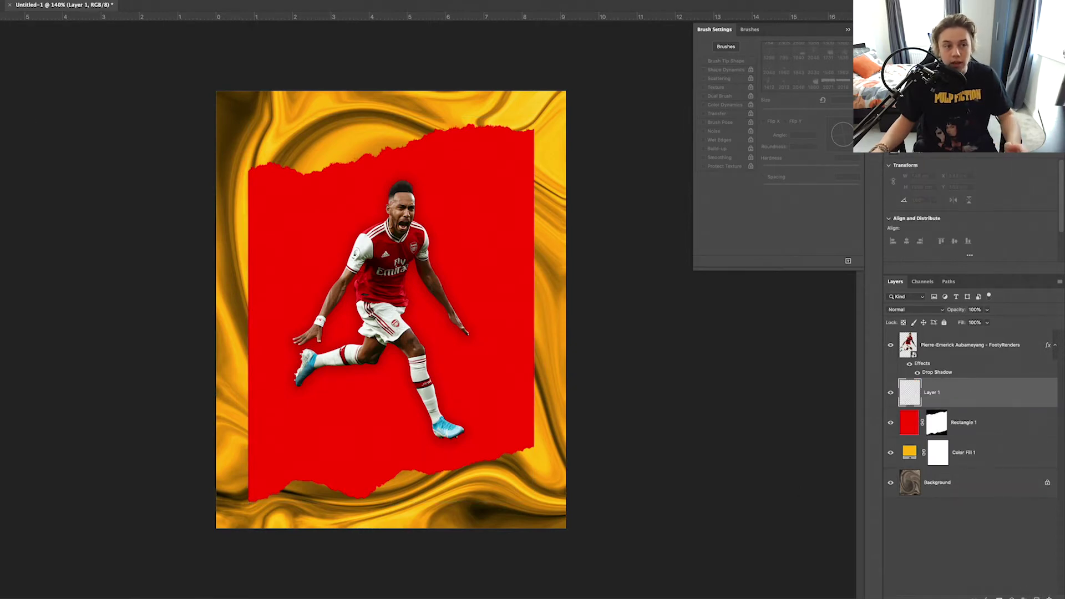
{"action": "key", "text": "b"}
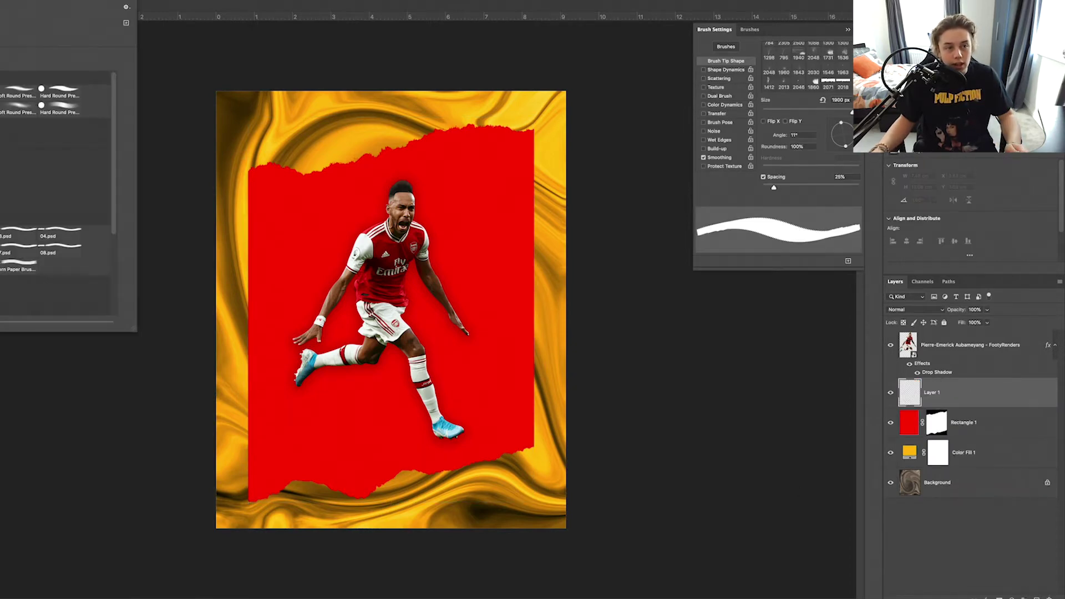
{"action": "key", "text": "shift+comma"}
{"action": "left_click_drag", "start_coordinate": [843, 146], "coordinate": [845, 139]}
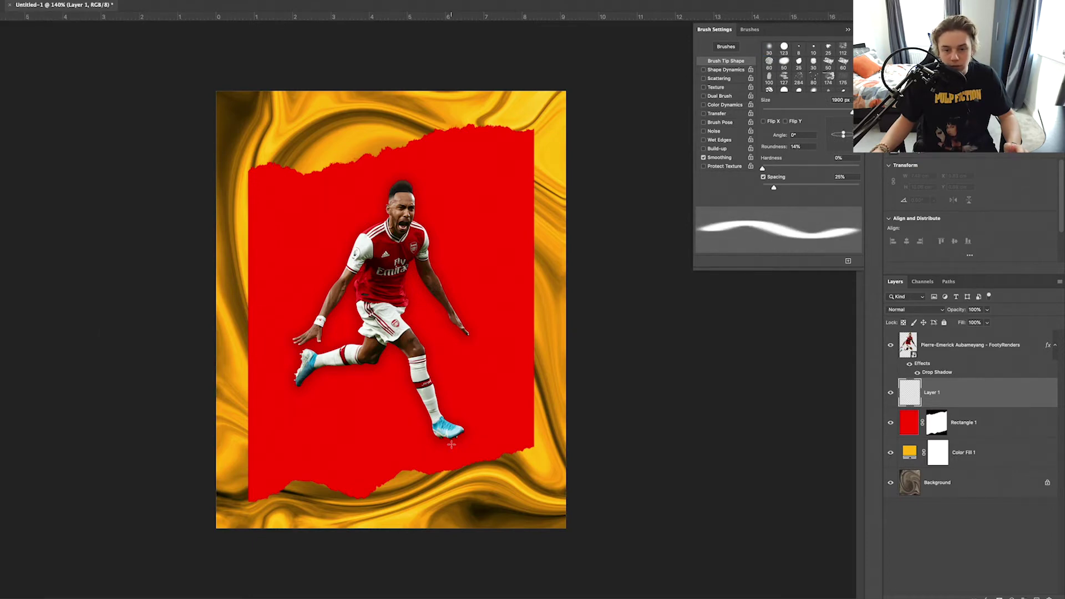
Paint a soft black ground shadow about 2.8 cm wide under the footballer's front foot with a smaller brush, blended with Multiply.
{"action": "key", "text": "bracketleft"}
{"action": "key", "text": "bracketleft"}
{"action": "key", "text": "bracketleft"}
{"action": "key", "text": "bracketleft"}
{"action": "key", "text": "bracketleft"}
{"action": "key", "text": "bracketleft"}
{"action": "key", "text": "bracketleft"}
{"action": "key", "text": "bracketleft"}
{"action": "key", "text": "bracketleft"}
{"action": "key", "text": "bracketleft"}
{"action": "key", "text": "bracketleft"}
{"action": "key", "text": "bracketleft"}
{"action": "key", "text": "bracketleft"}
{"action": "key", "text": "bracketleft"}
{"action": "key", "text": "bracketleft"}
{"action": "key", "text": "bracketleft"}
{"action": "key", "text": "bracketleft"}
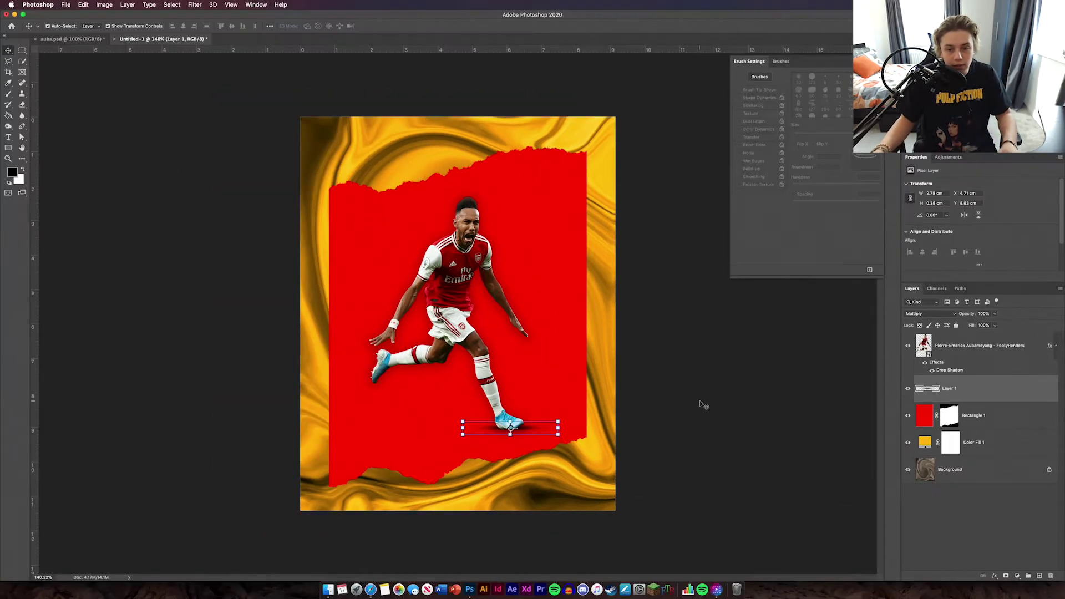
{"action": "left_click", "coordinate": [705, 488]}
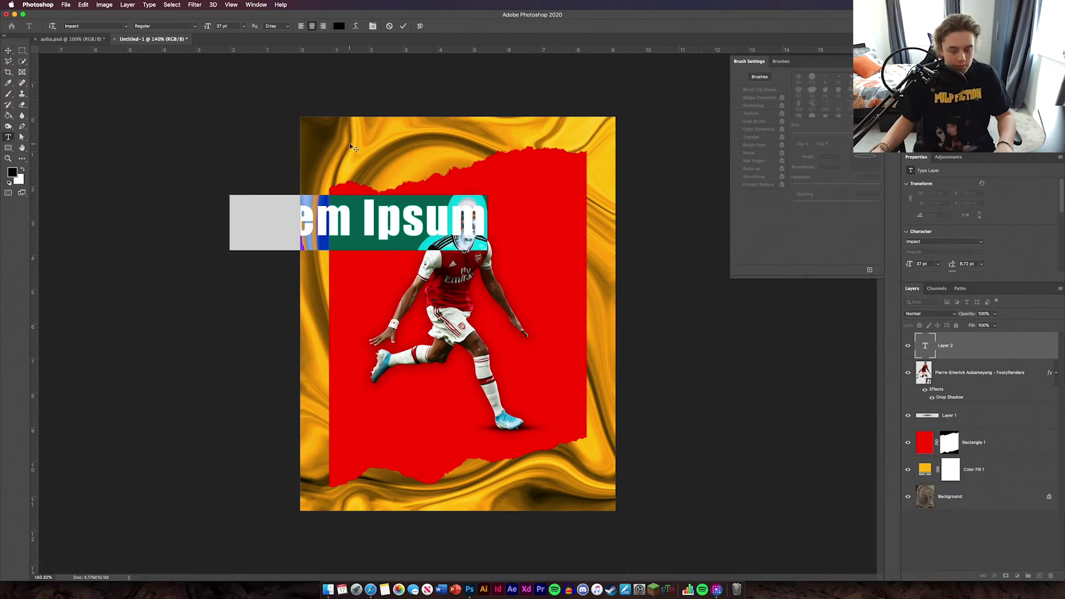
Add the number 14 in 37 pt Impact near the red panel's upper left corner and colour it near-white, fffcfc.
{"action": "type", "text": "14"}
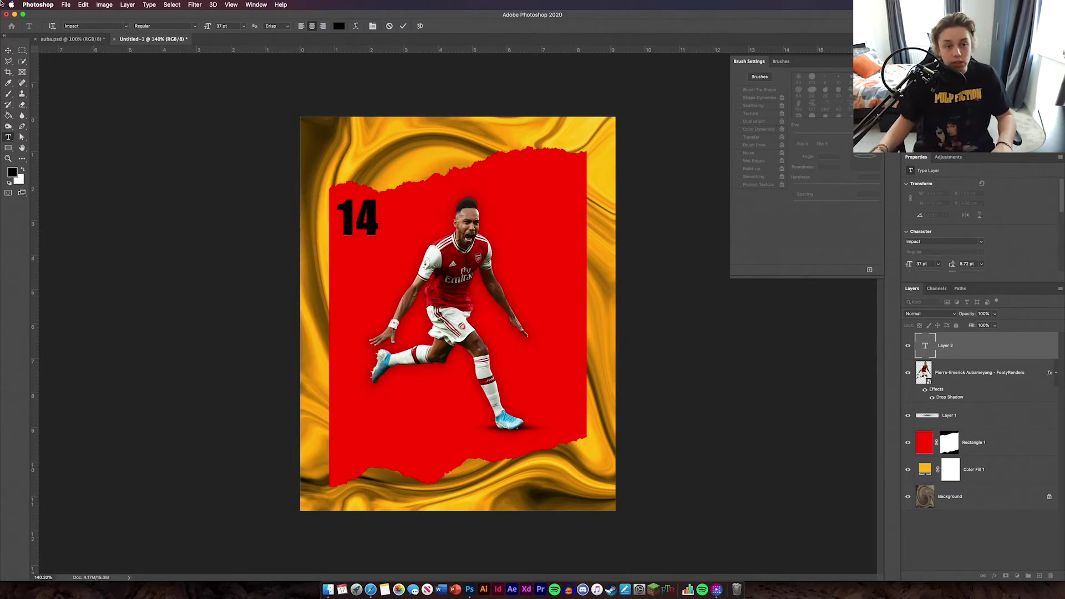
{"action": "left_click", "coordinate": [8, 50]}
{"action": "left_click", "coordinate": [11, 137]}
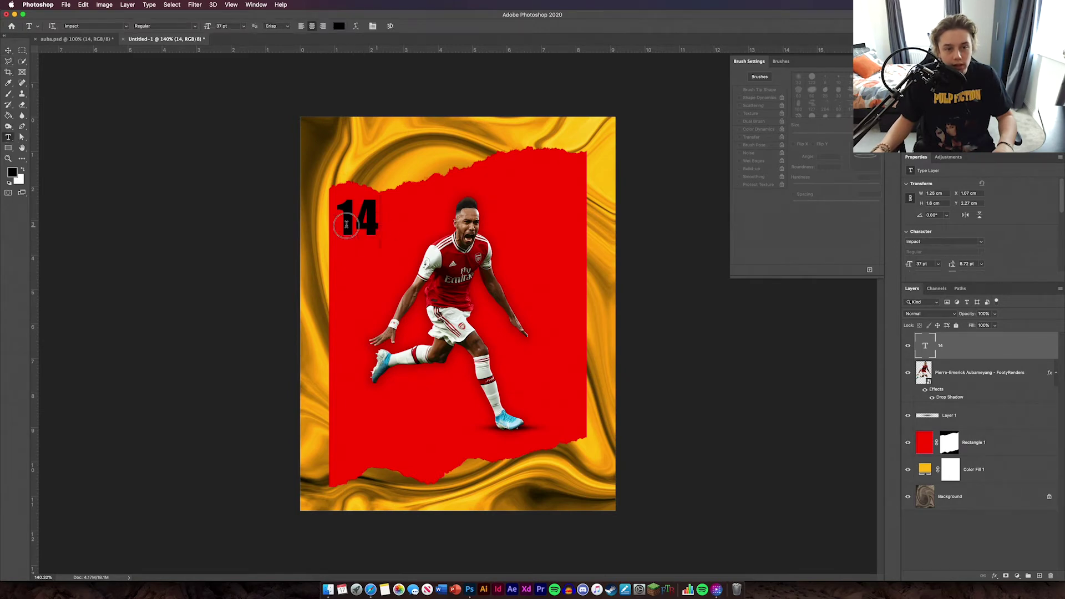
{"action": "left_click", "coordinate": [346, 224]}
{"action": "left_click", "coordinate": [339, 26]}
{"action": "left_click", "coordinate": [694, 268]}
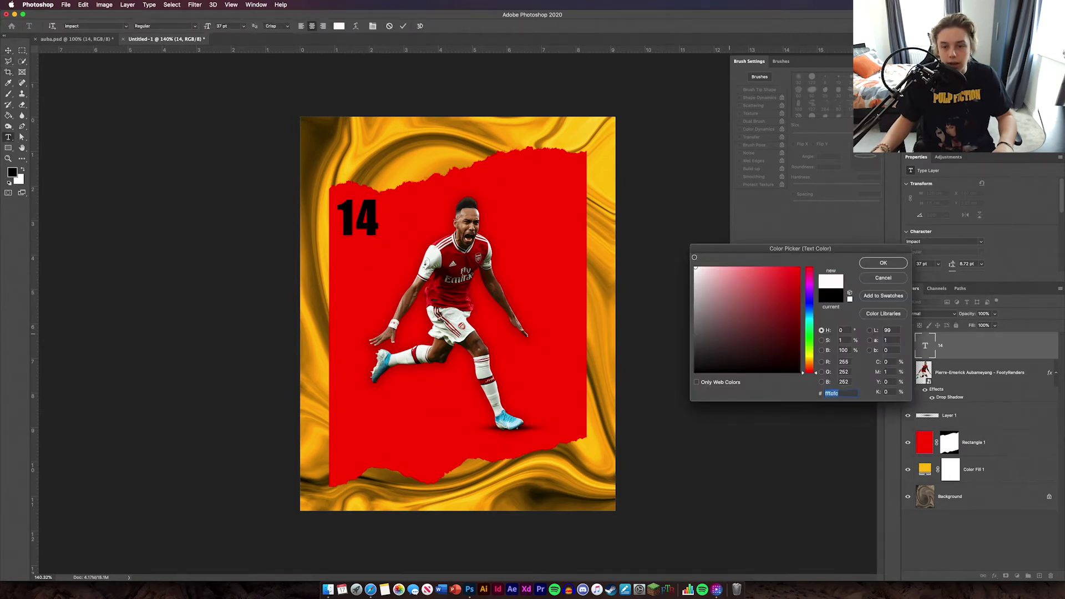
{"action": "left_click", "coordinate": [883, 263]}
Enlarge the 14 across the middle of the red panel behind the footballer and reposition the footballer over it.
{"action": "left_click", "coordinate": [4, 49]}
{"action": "left_click_drag", "start_coordinate": [358, 218], "coordinate": [549, 453]}
{"action": "left_click_drag", "start_coordinate": [549, 221], "coordinate": [532, 244]}
{"action": "left_click_drag", "start_coordinate": [492, 337], "coordinate": [494, 314]}
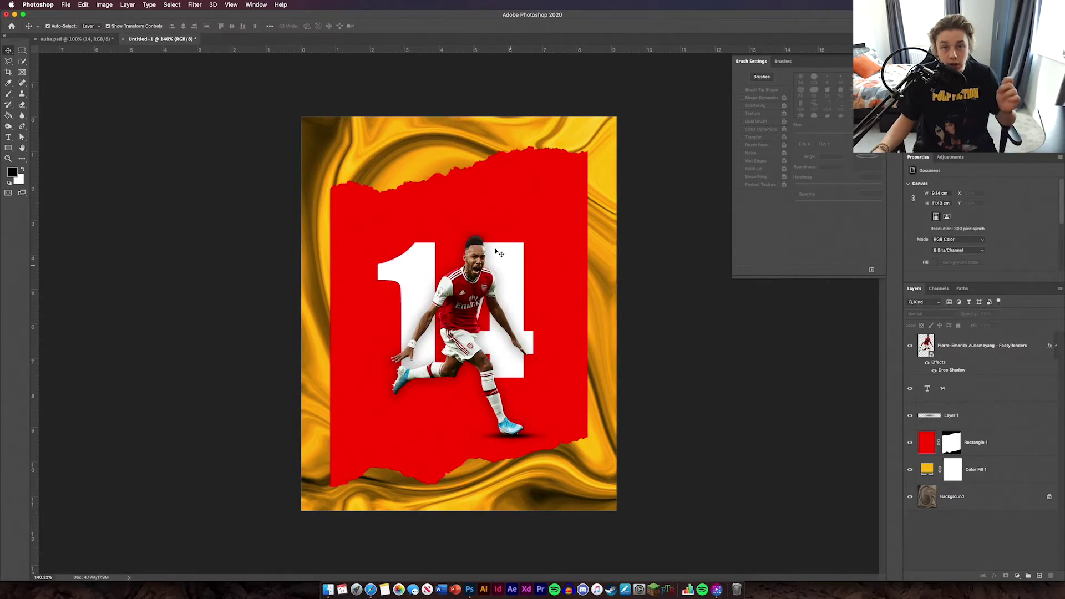
Add the name AUBA in capitals in white Impact directly above the number 14.
{"action": "left_click", "coordinate": [9, 137]}
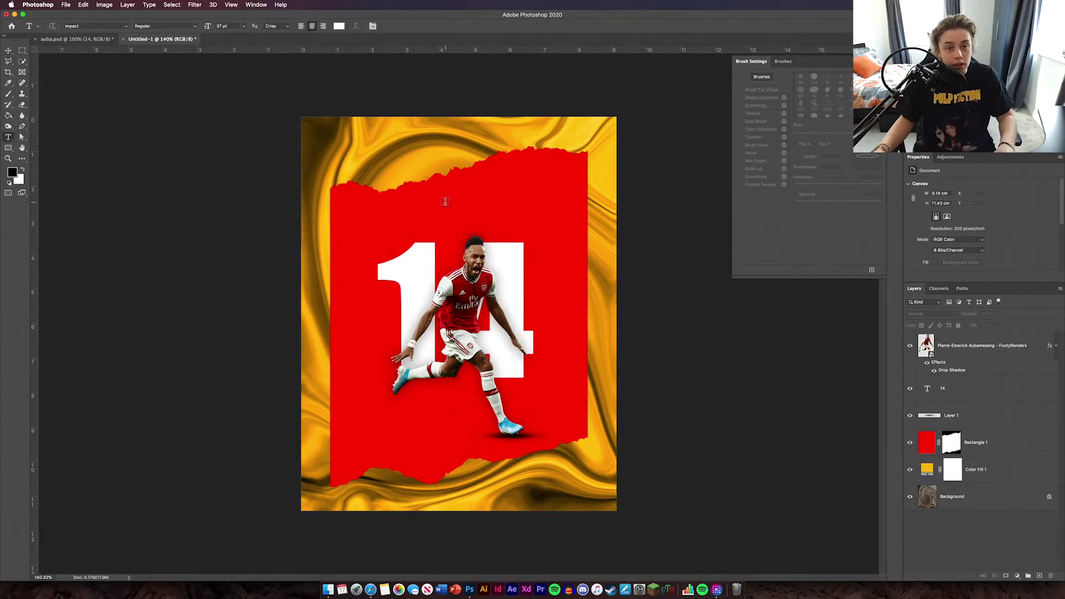
{"action": "left_click", "coordinate": [423, 205]}
{"action": "type", "text": "auba"}
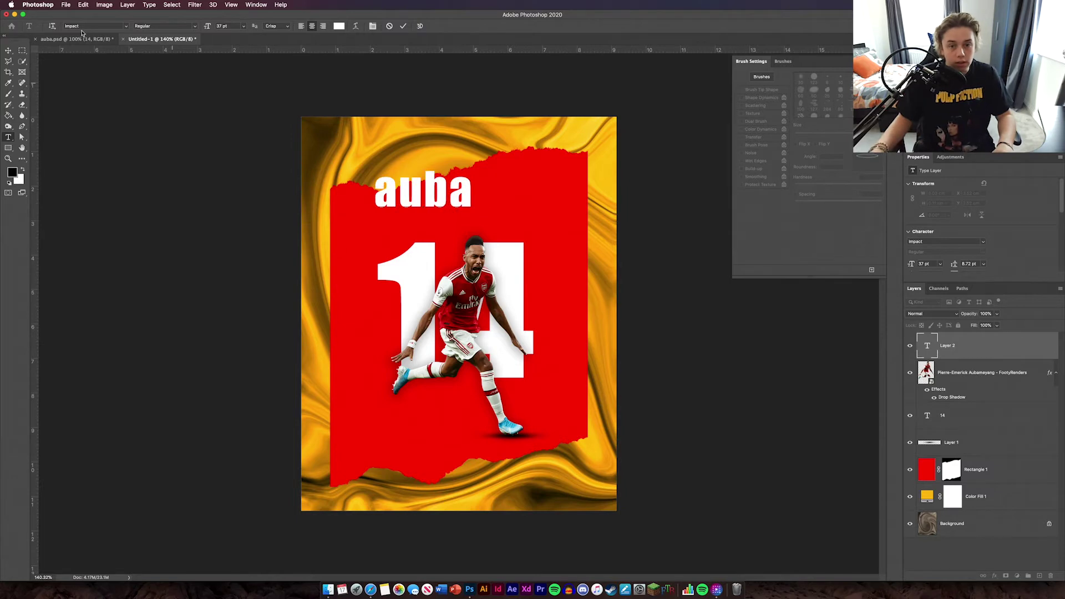
{"action": "key", "text": "BackSpace"}
{"action": "type", "text": "A"}
{"action": "key", "text": "BackSpace"}
{"action": "key", "text": "BackSpace"}
{"action": "key", "text": "BackSpace"}
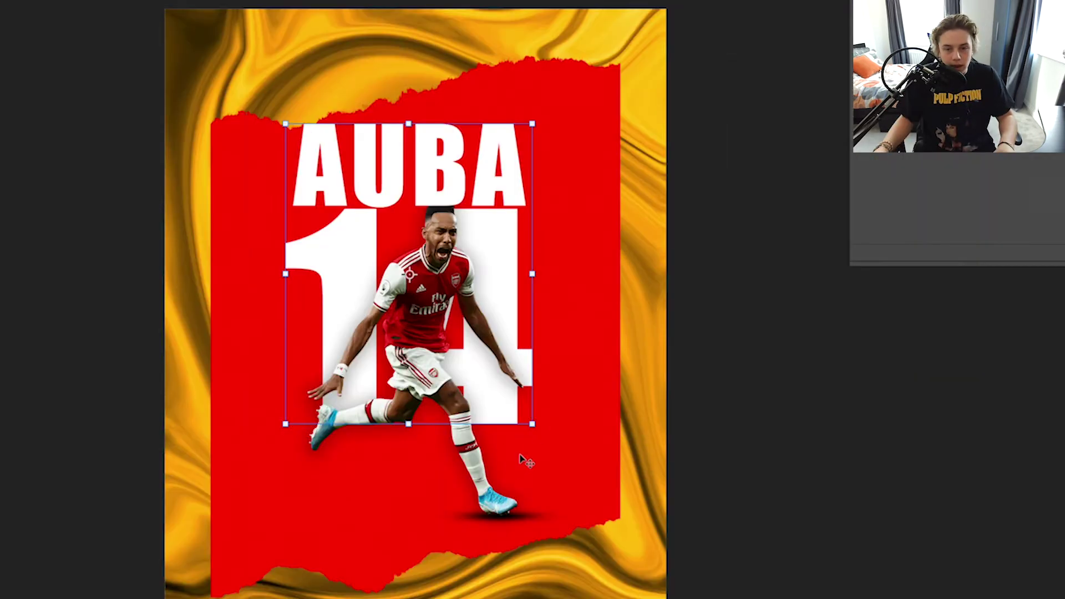
Enlarge and recentre AUBA and 14 together to about 5.1 by 6.3 cm, placing both layers beneath the ground shadow layer.
{"action": "left_click_drag", "start_coordinate": [532, 424], "coordinate": [567, 467]}
{"action": "mouse_move", "coordinate": [527, 335]}
{"action": "left_mouse_down"}
{"action": "mouse_move", "coordinate": [508, 330]}
{"action": "mouse_move", "coordinate": [509, 363]}
{"action": "mouse_move", "coordinate": [506, 331]}
{"action": "left_mouse_up"}
{"action": "left_click_drag", "start_coordinate": [988, 422], "coordinate": [987, 467]}
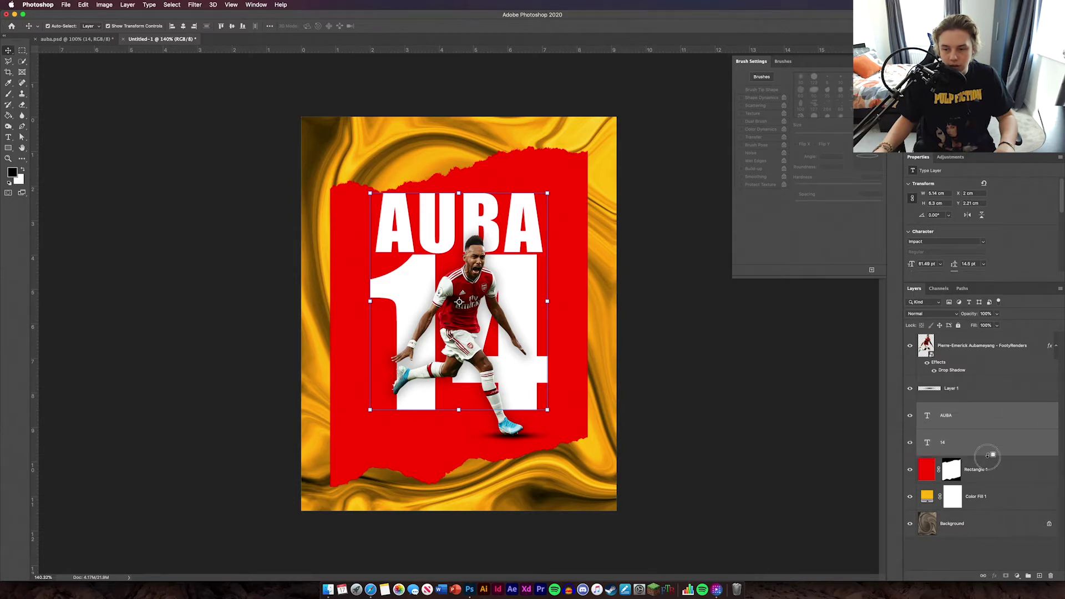
Clip the AUBA and 14 text layers to the red rectangle and give the lettering a drop shadow.
{"action": "key", "text": "ctrl+alt+g"}
{"action": "double_click", "coordinate": [996, 416]}
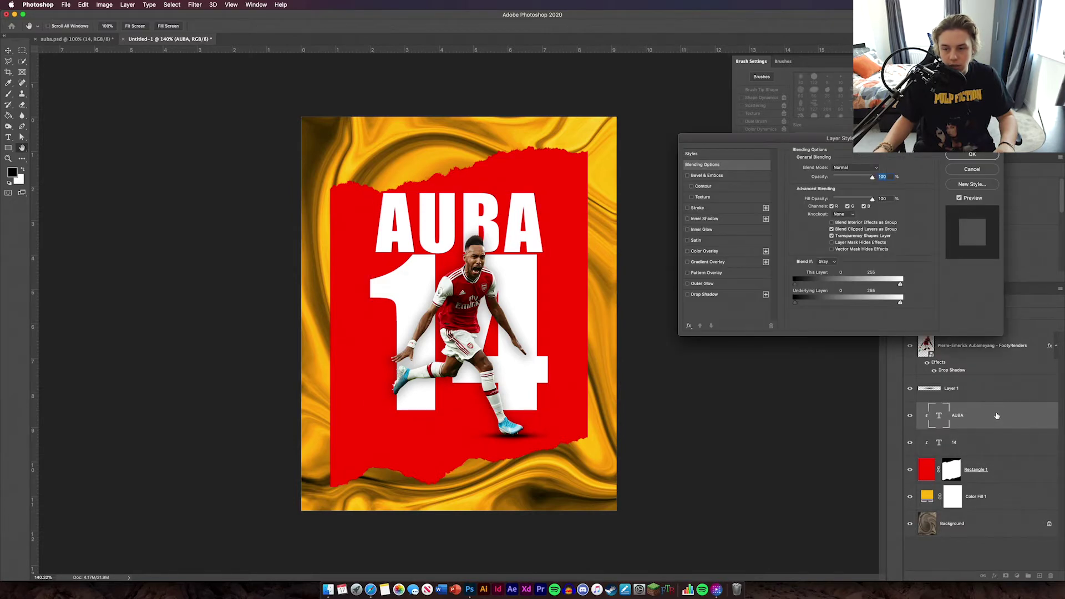
{"action": "left_click", "coordinate": [704, 295]}
{"action": "left_click", "coordinate": [950, 154]}
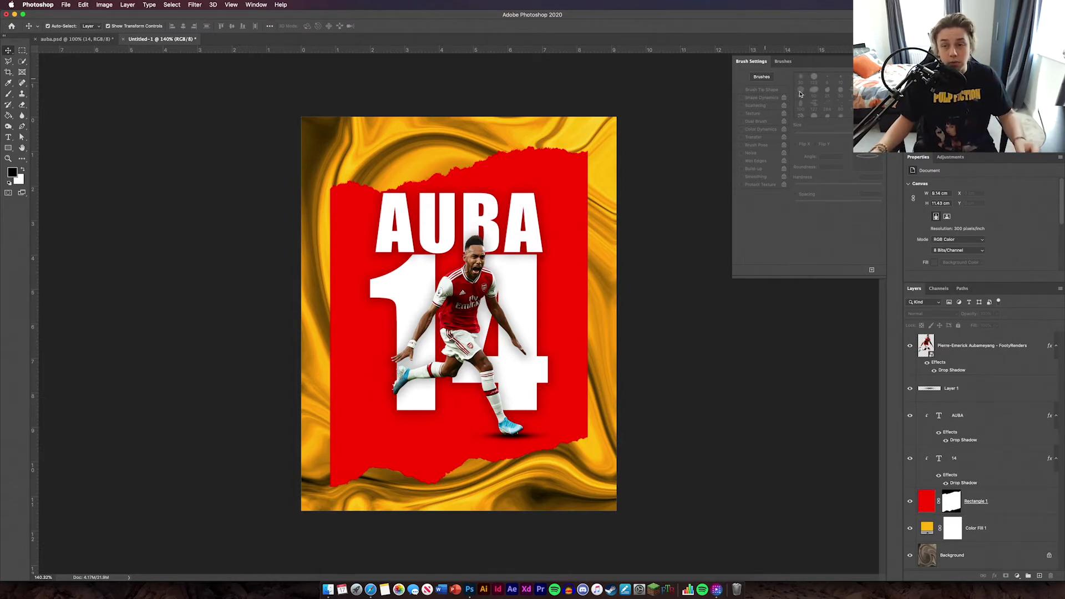
{"action": "left_click", "coordinate": [892, 64]}
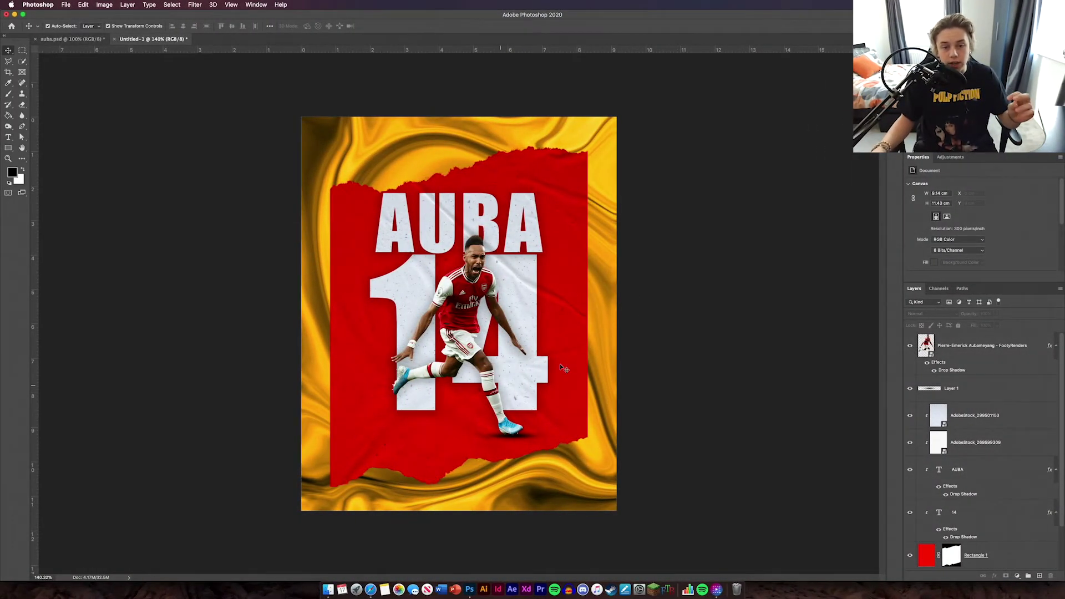
{"action": "left_click", "coordinate": [987, 432]}
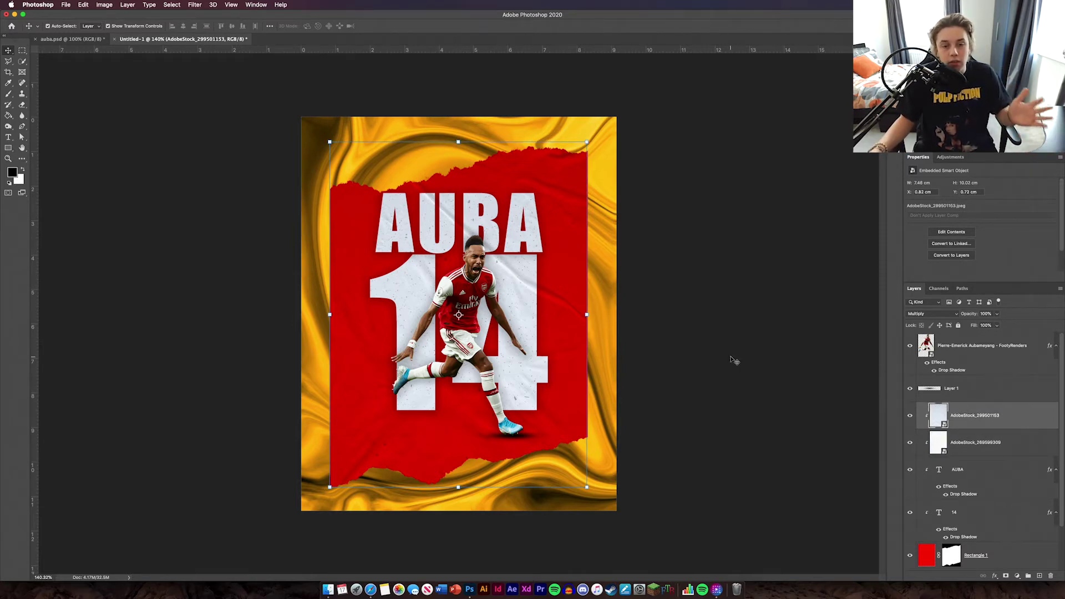
{"action": "left_click", "coordinate": [818, 375]}
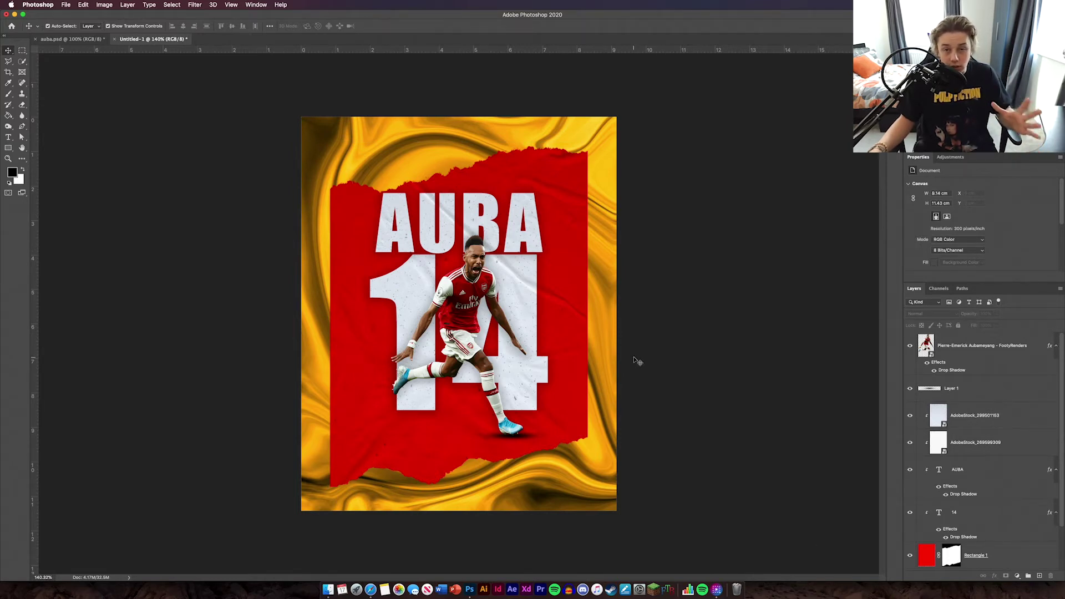
Create a new layer between the red rectangle and the gold colour fill and choose the soft round brush with 0% hardness.
{"action": "scroll", "coordinate": [974, 566], "scroll_direction": "down", "scroll_amount": 2}
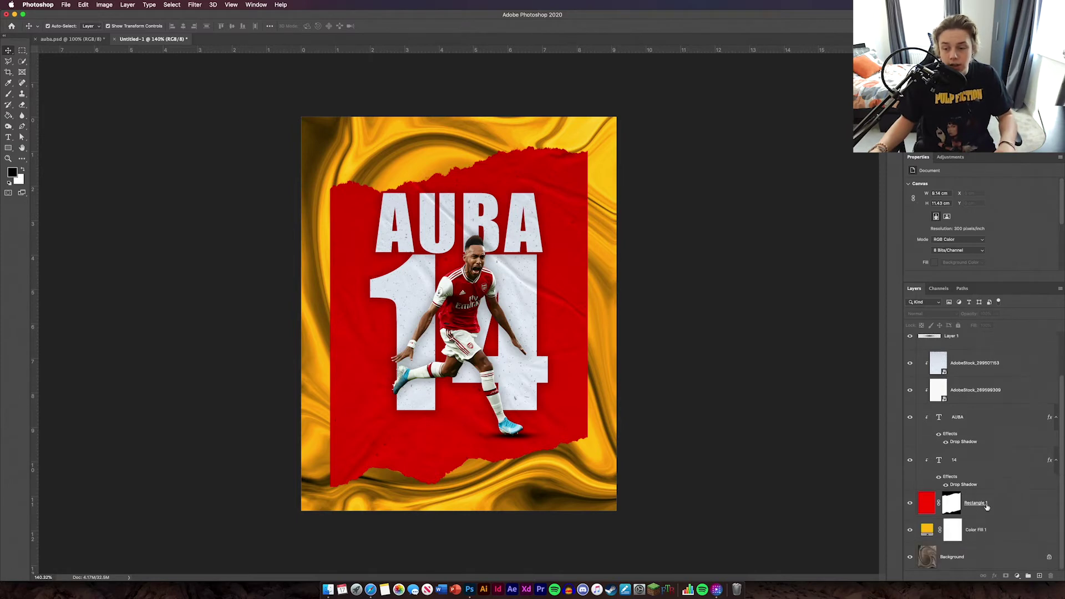
{"action": "left_click", "coordinate": [1019, 543]}
{"action": "left_click", "coordinate": [1039, 576]}
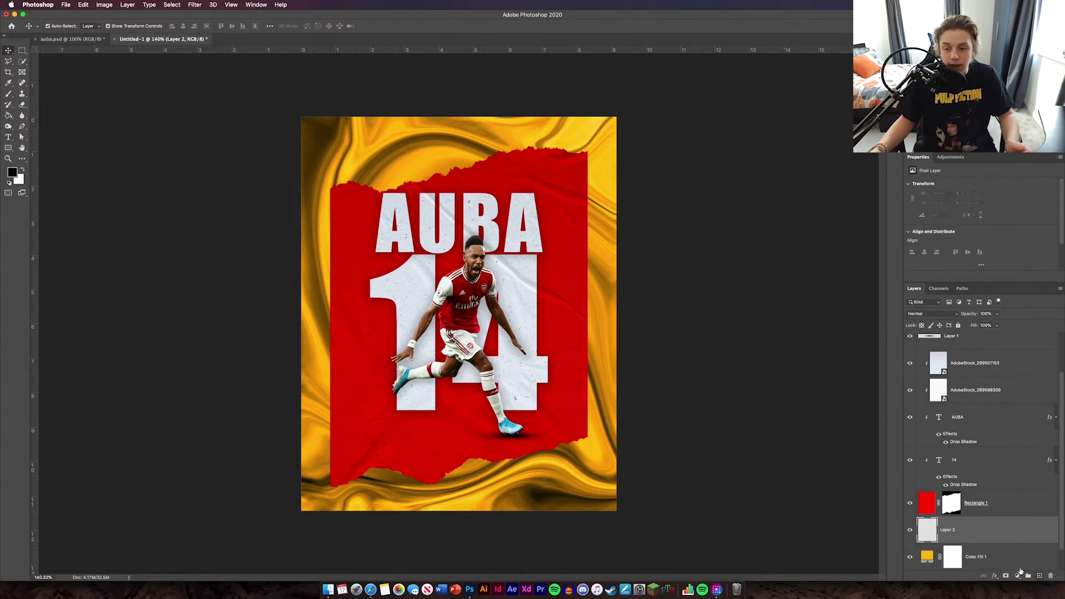
{"action": "left_click", "coordinate": [10, 96]}
{"action": "left_click", "coordinate": [61, 27]}
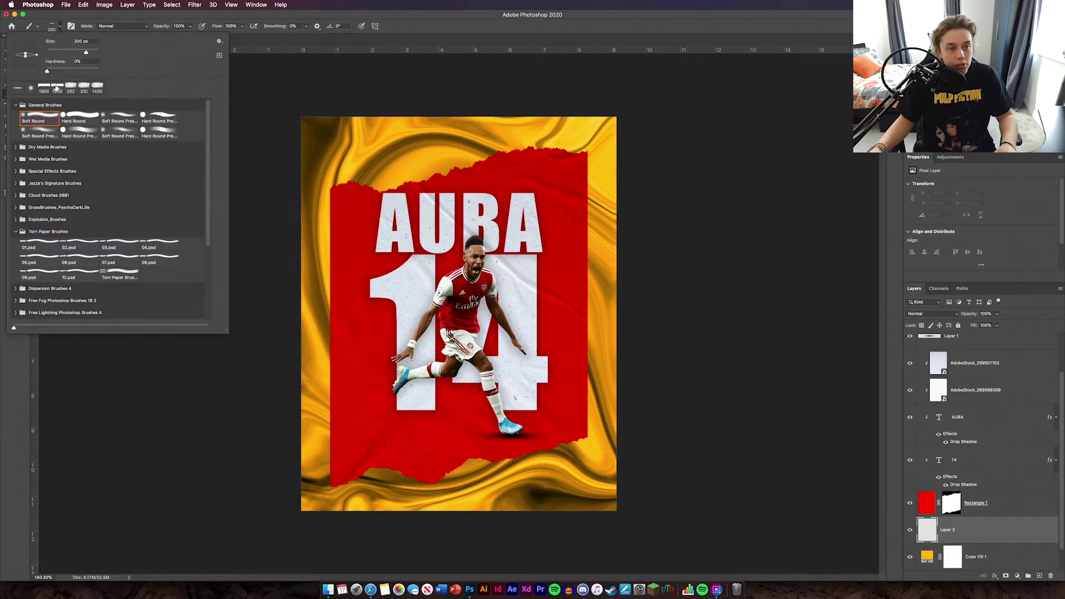
{"action": "left_click", "coordinate": [60, 27]}
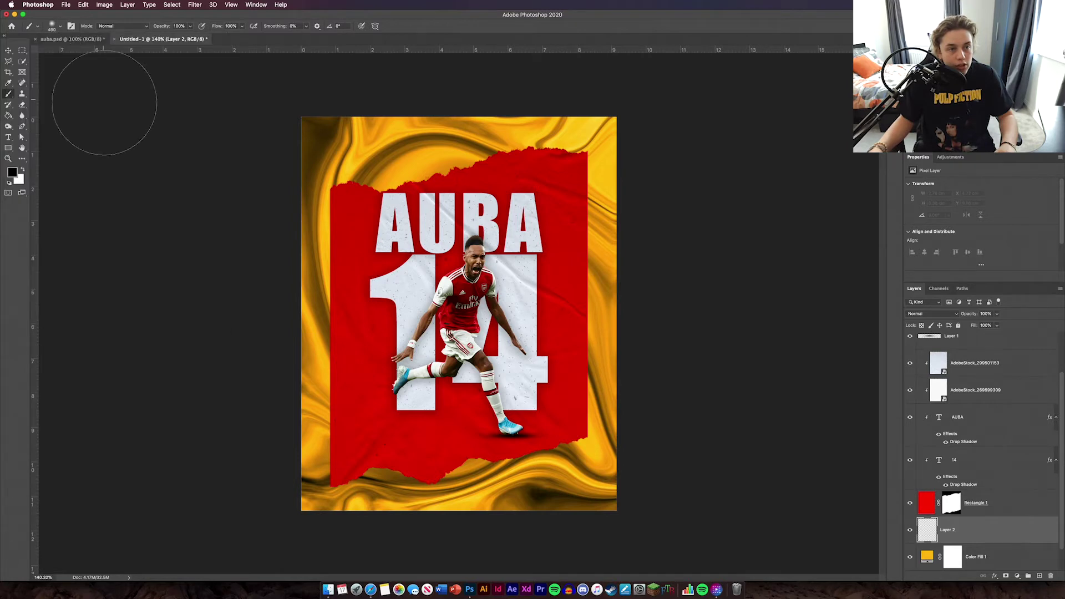
Paint a soft white glow around the red panel's edges with a larger brush and change the glow layer's blend mode.
{"action": "key", "text": "bracketright"}
{"action": "mouse_move", "coordinate": [389, 247]}
{"action": "left_mouse_down"}
{"action": "mouse_move", "coordinate": [517, 221]}
{"action": "mouse_move", "coordinate": [522, 395]}
{"action": "mouse_move", "coordinate": [499, 378]}
{"action": "mouse_move", "coordinate": [471, 421]}
{"action": "mouse_move", "coordinate": [398, 402]}
{"action": "mouse_move", "coordinate": [388, 415]}
{"action": "mouse_move", "coordinate": [383, 294]}
{"action": "left_mouse_up"}
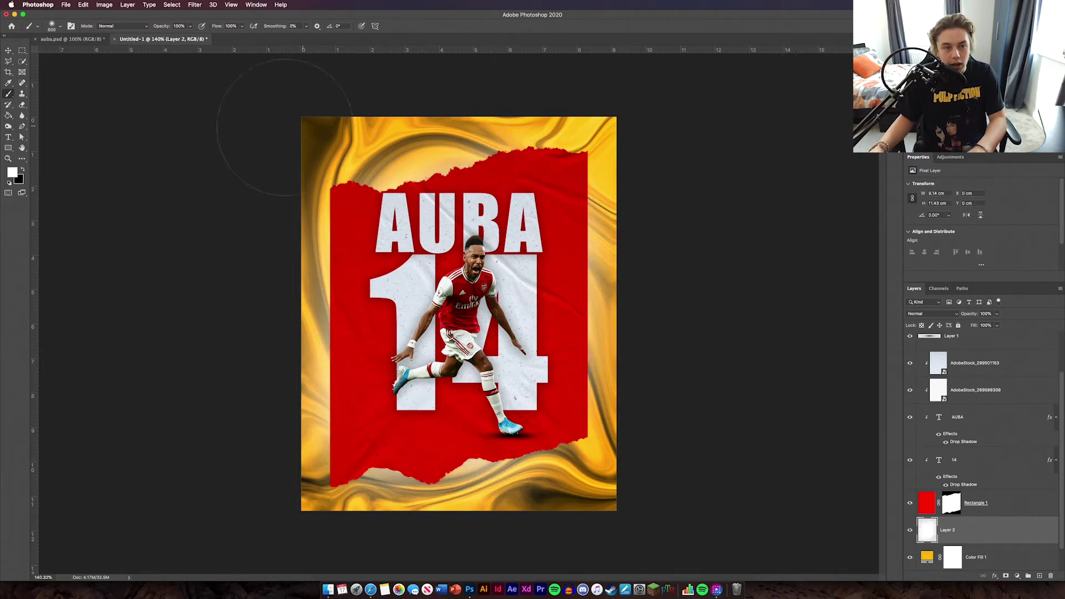
{"action": "key", "text": "v"}
{"action": "left_click", "coordinate": [952, 315]}
{"action": "left_click", "coordinate": [943, 401]}
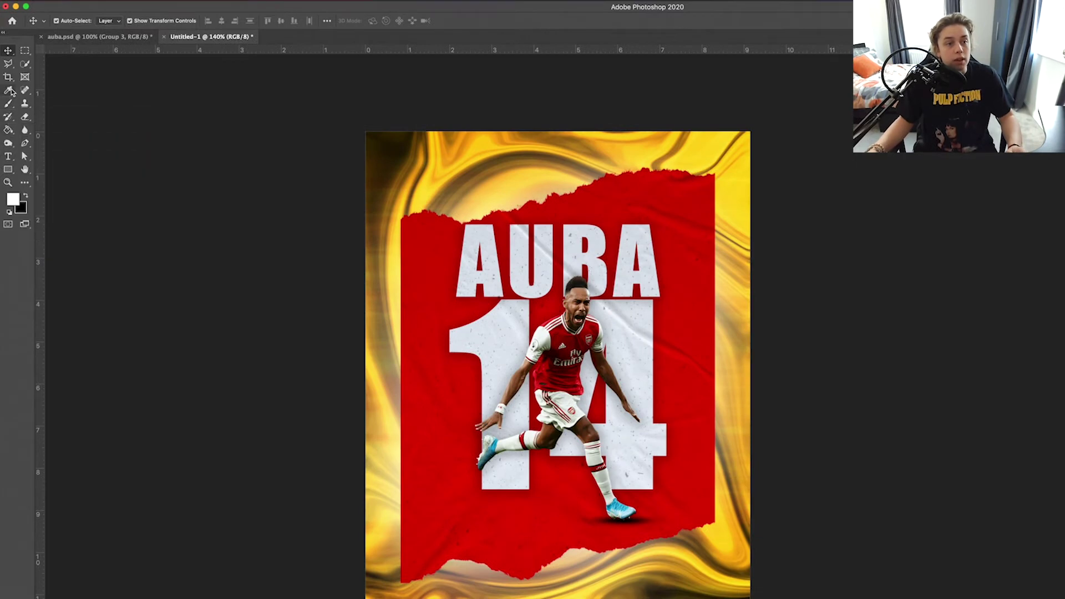
Draw a thin horizontal bar about 596 by 16 px near the top of the poster and fill it black.
{"action": "left_click", "coordinate": [8, 169]}
{"action": "left_click", "coordinate": [46, 169]}
{"action": "left_click_drag", "start_coordinate": [455, 161], "coordinate": [668, 161]}
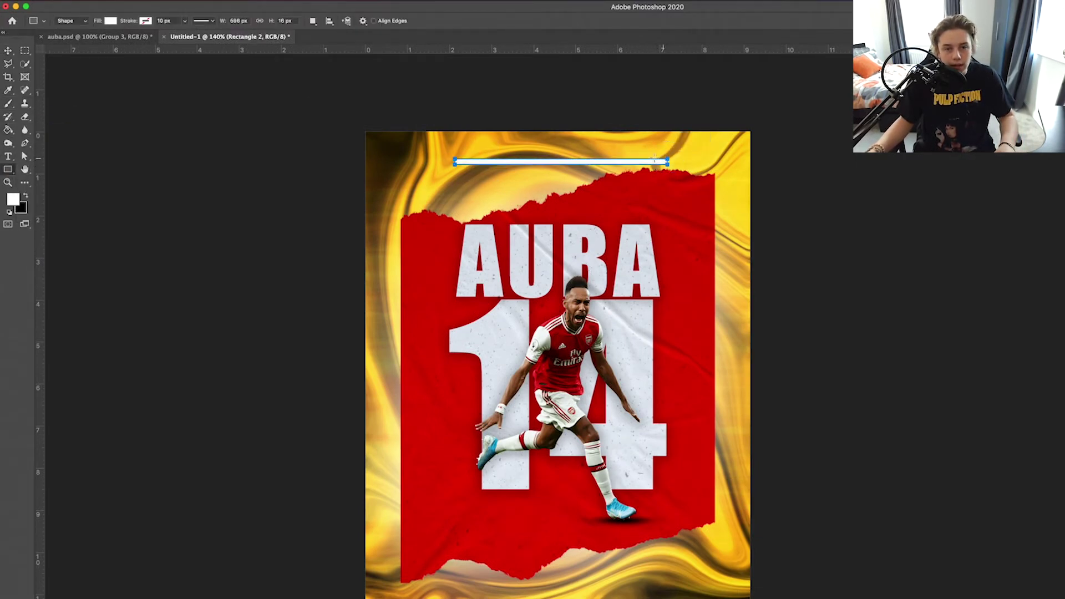
{"action": "left_click", "coordinate": [109, 21]}
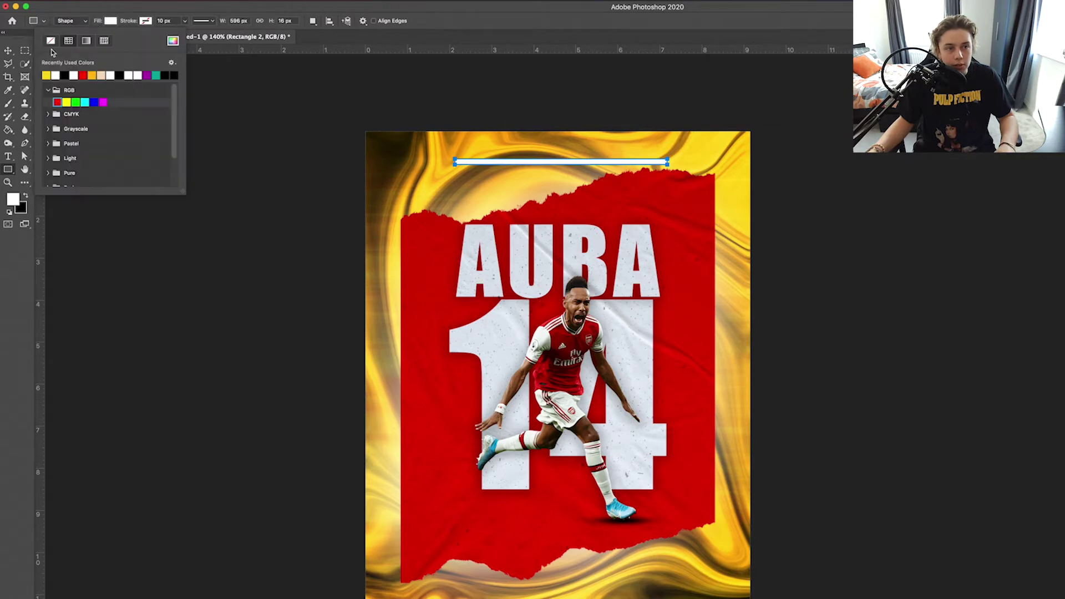
{"action": "left_click", "coordinate": [165, 74]}
Duplicate the black bar twice, stacking the copies below the original at similar spacing.
{"action": "left_click", "coordinate": [8, 50]}
{"action": "left_click", "coordinate": [591, 164]}
{"action": "left_click_drag", "start_coordinate": [591, 165], "coordinate": [592, 183], "text": "alt"}
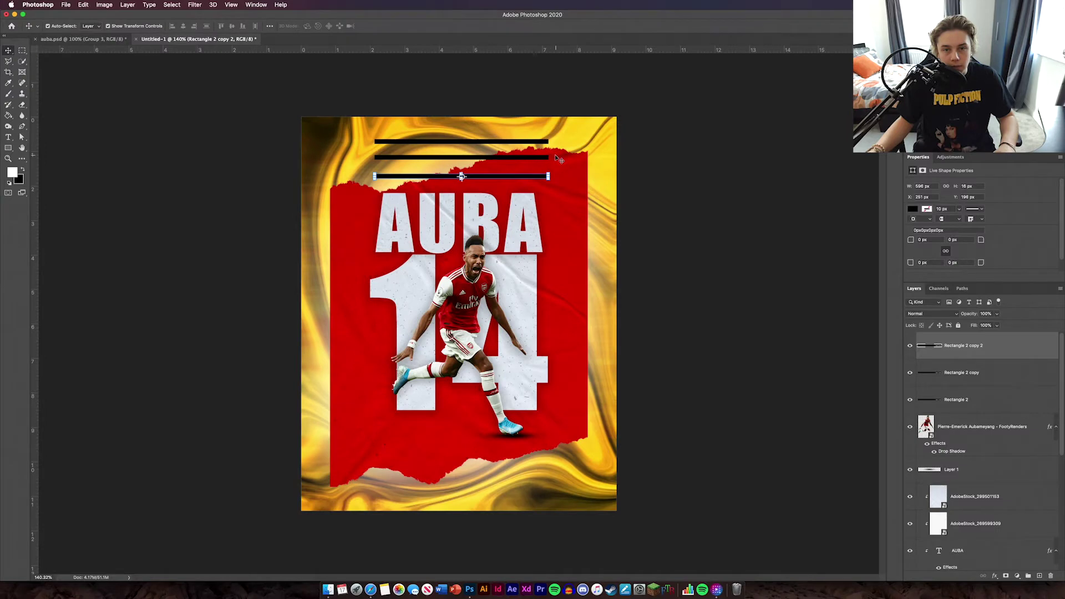
Stretch the three black bars together to span the poster's full 1080 px width.
{"action": "left_click", "coordinate": [546, 157], "text": "shift"}
{"action": "left_click", "coordinate": [545, 142], "text": "shift"}
{"action": "left_click_drag", "start_coordinate": [549, 160], "coordinate": [616, 158]}
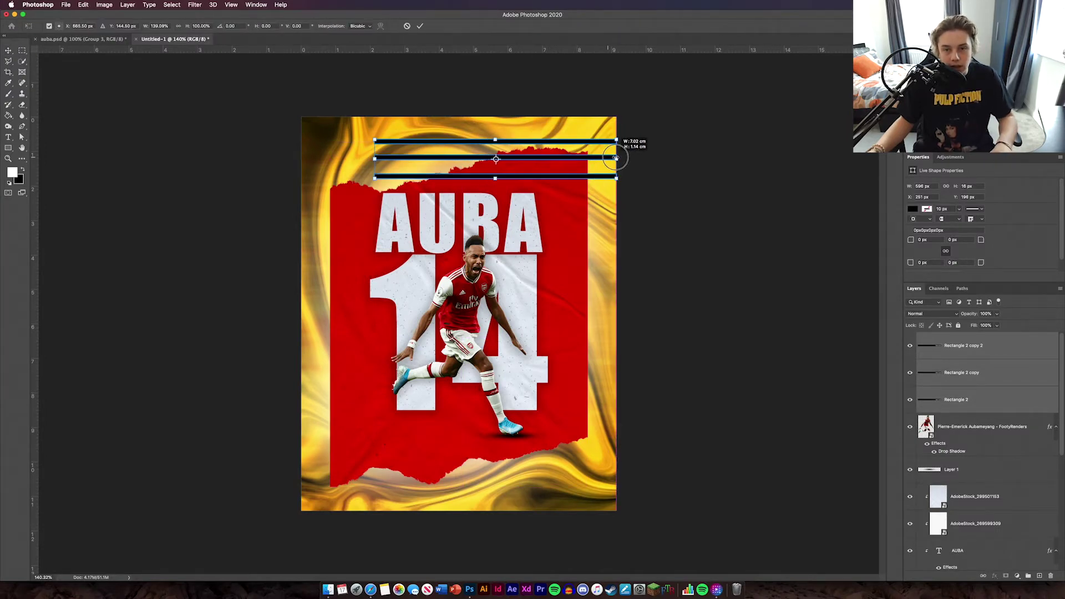
{"action": "left_click_drag", "start_coordinate": [375, 159], "coordinate": [301, 159]}
{"action": "left_click", "coordinate": [420, 25]}
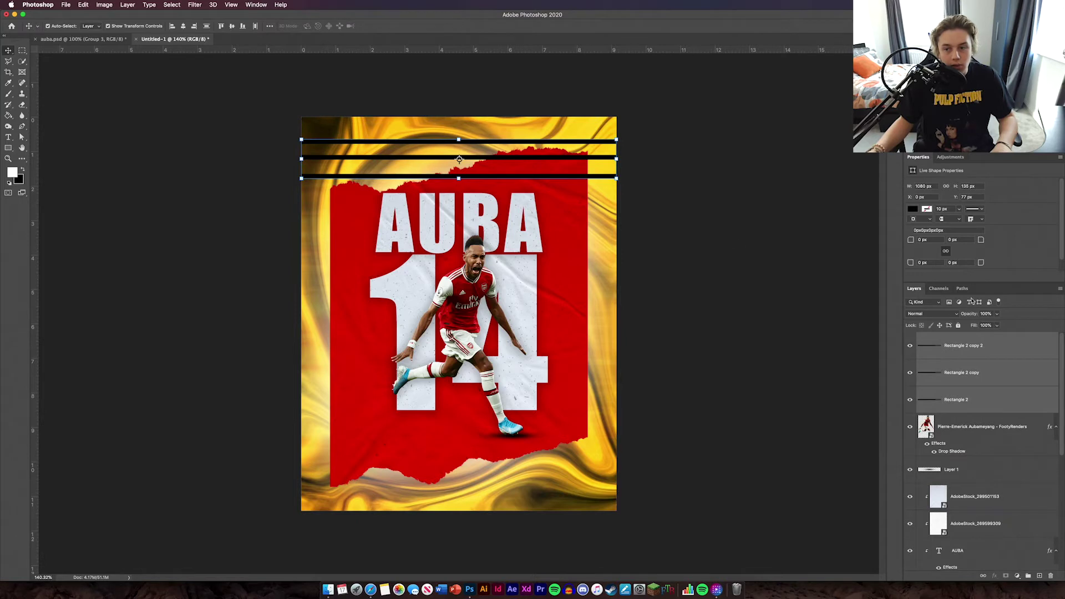
Group the three black bars and convert the group to a smart object.
{"action": "left_click", "coordinate": [1028, 577]}
{"action": "left_click", "coordinate": [193, 5]}
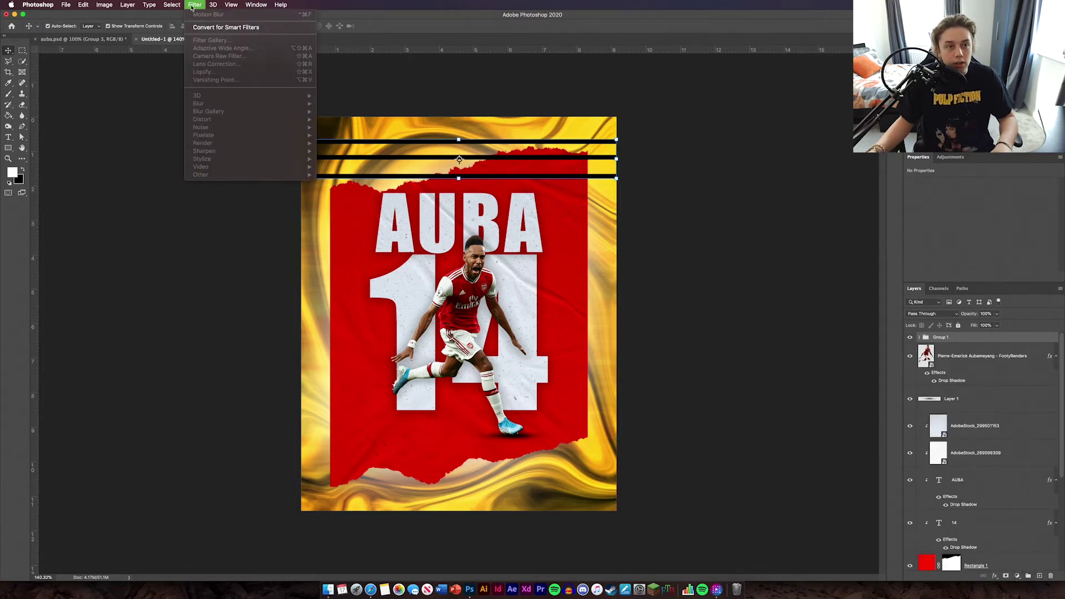
{"action": "left_click", "coordinate": [819, 333]}
{"action": "right_click", "coordinate": [937, 337]}
{"action": "left_click", "coordinate": [966, 345]}
Distort the bars with a sine Wave filter using 244 generators, wavelength 132–164 and amplitude 5–35, and change their layer's blend mode.
{"action": "left_click", "coordinate": [194, 5]}
{"action": "mouse_move", "coordinate": [262, 105]}
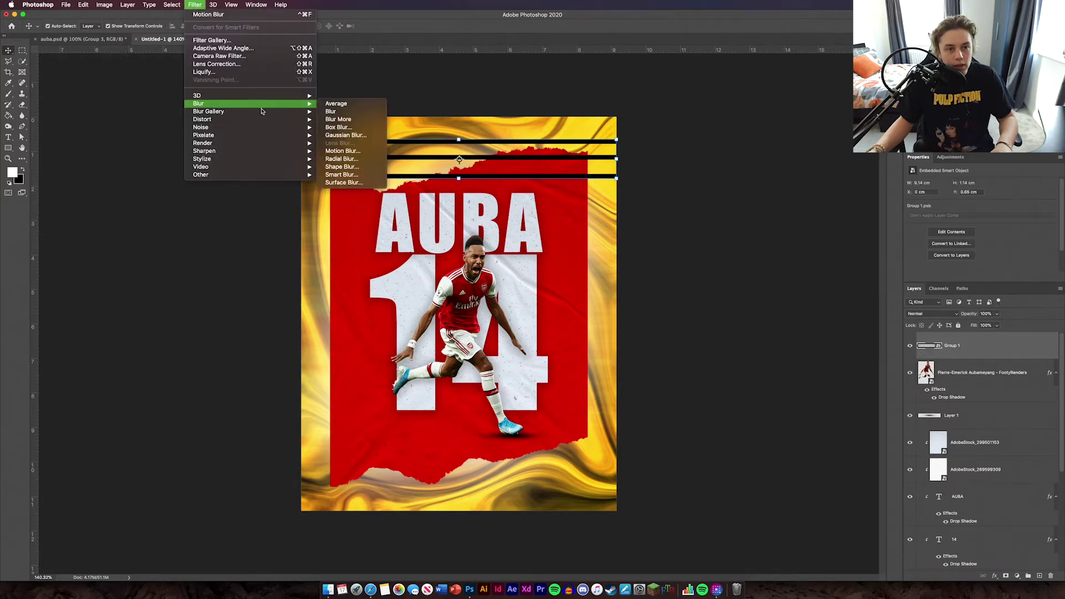
{"action": "mouse_move", "coordinate": [273, 145]}
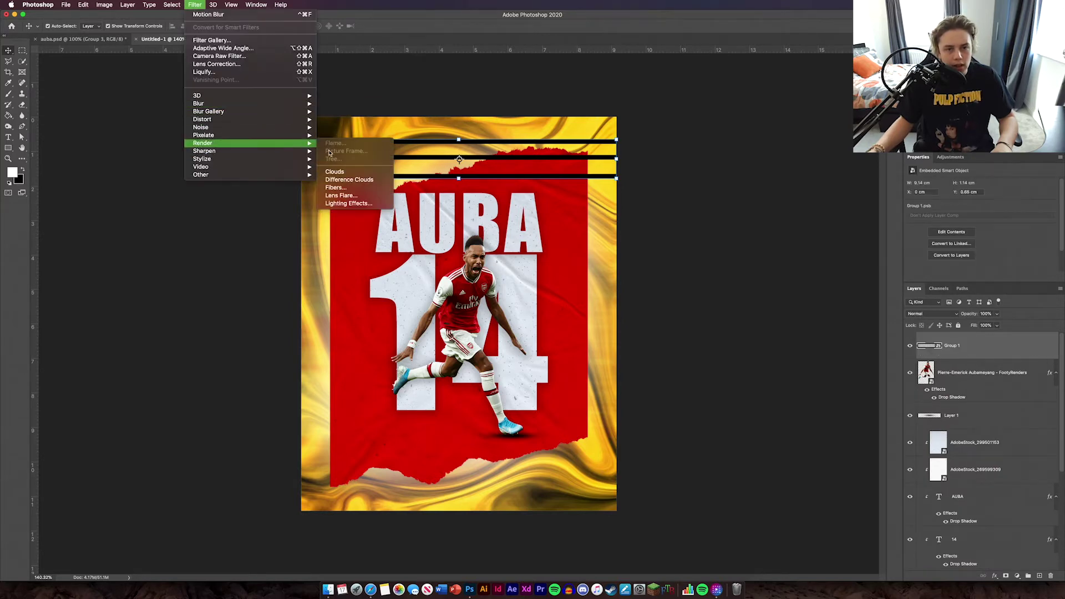
{"action": "mouse_move", "coordinate": [275, 165]}
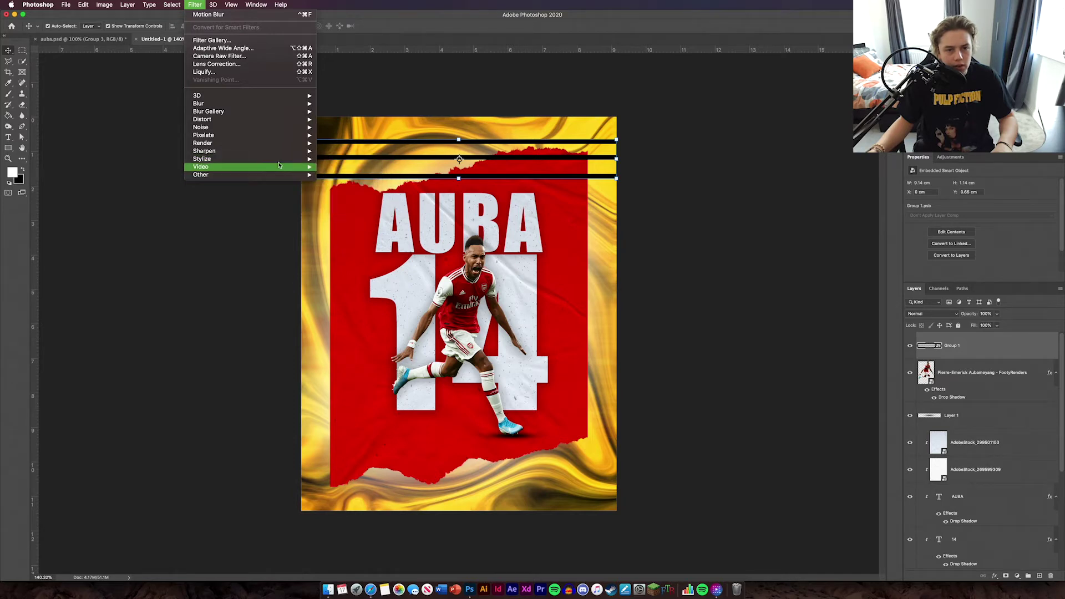
{"action": "mouse_move", "coordinate": [289, 120]}
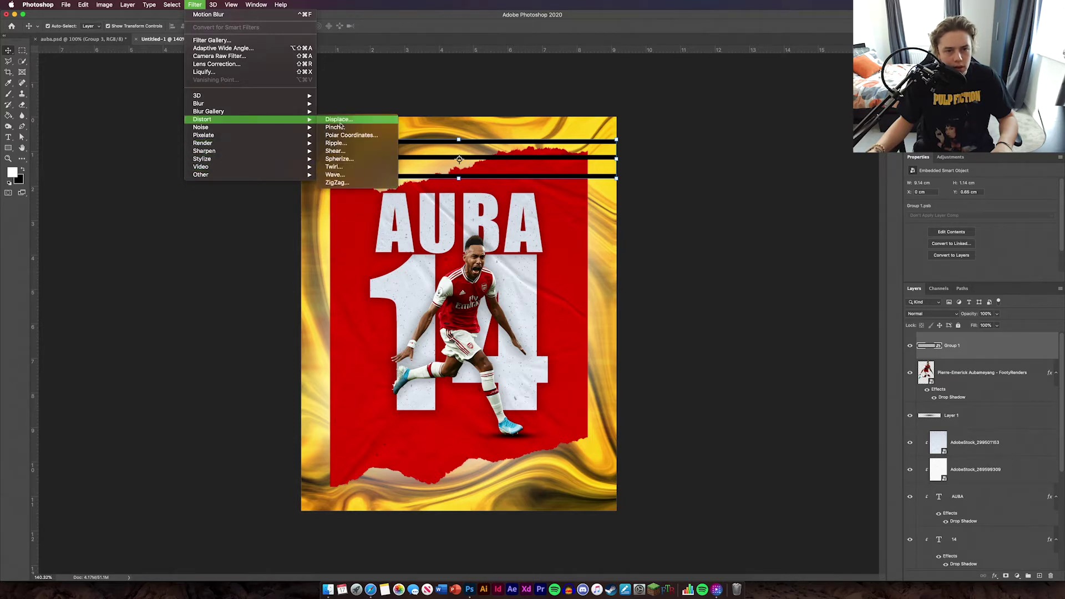
{"action": "left_click", "coordinate": [334, 175]}
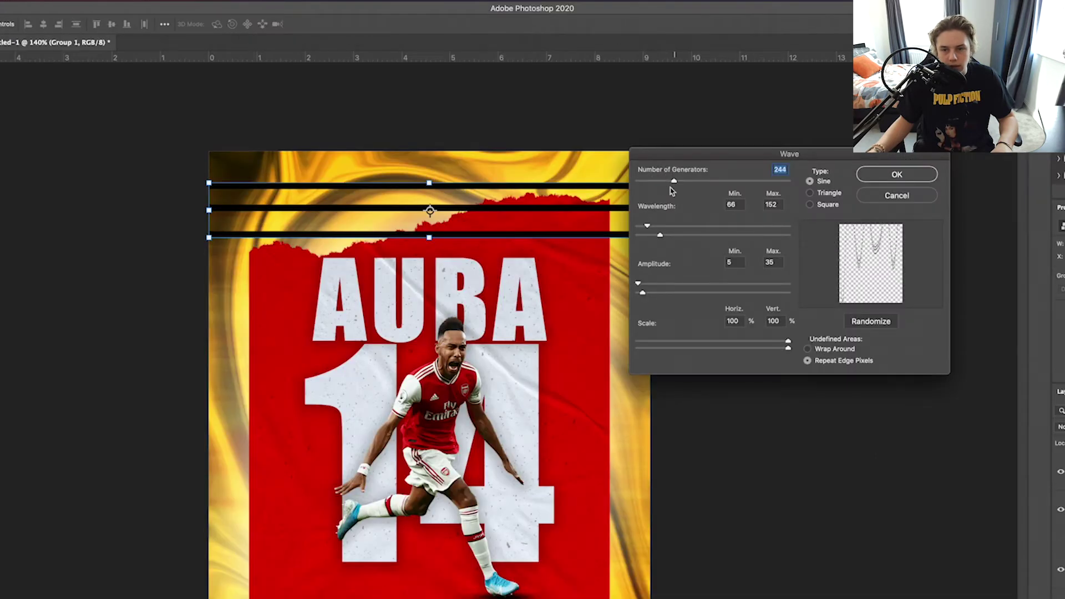
{"action": "mouse_move", "coordinate": [647, 225]}
{"action": "left_mouse_down"}
{"action": "mouse_move", "coordinate": [672, 235]}
{"action": "mouse_move", "coordinate": [658, 235]}
{"action": "left_mouse_up"}
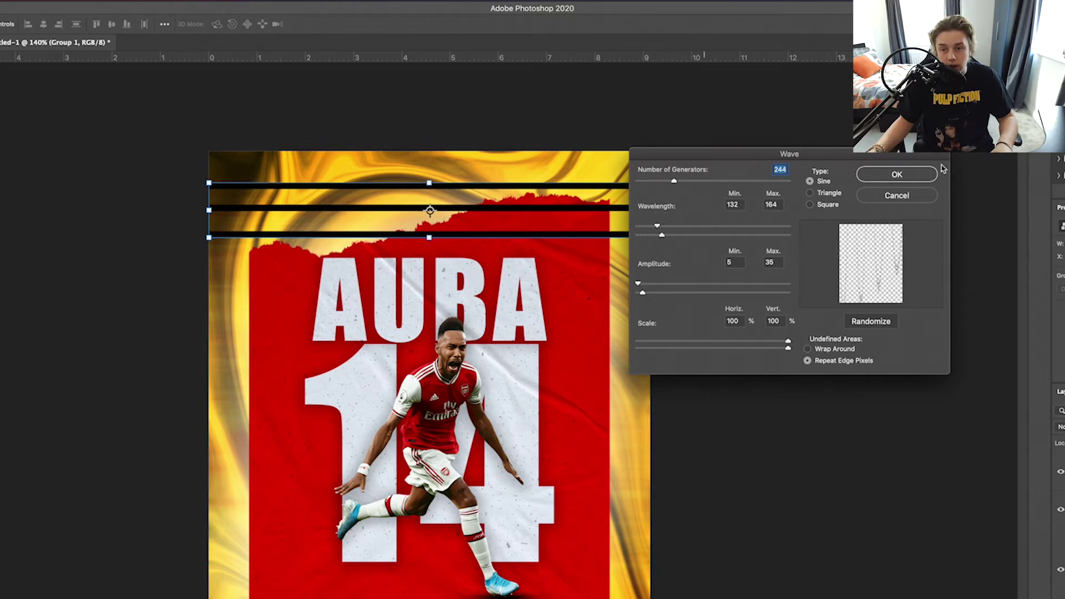
{"action": "left_click", "coordinate": [897, 175]}
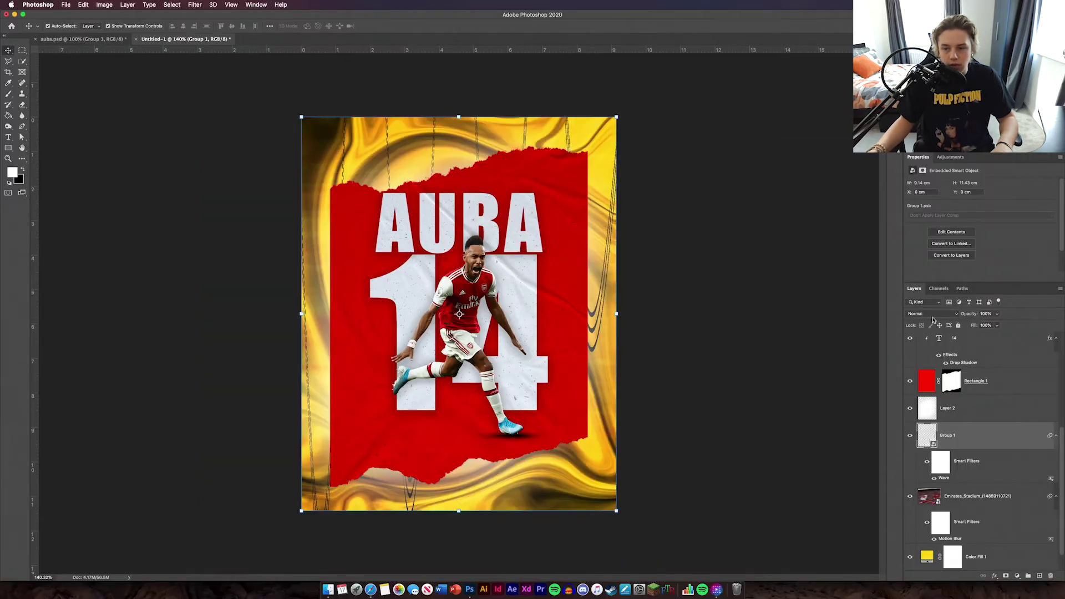
{"action": "left_click", "coordinate": [932, 314]}
{"action": "left_click", "coordinate": [920, 406]}
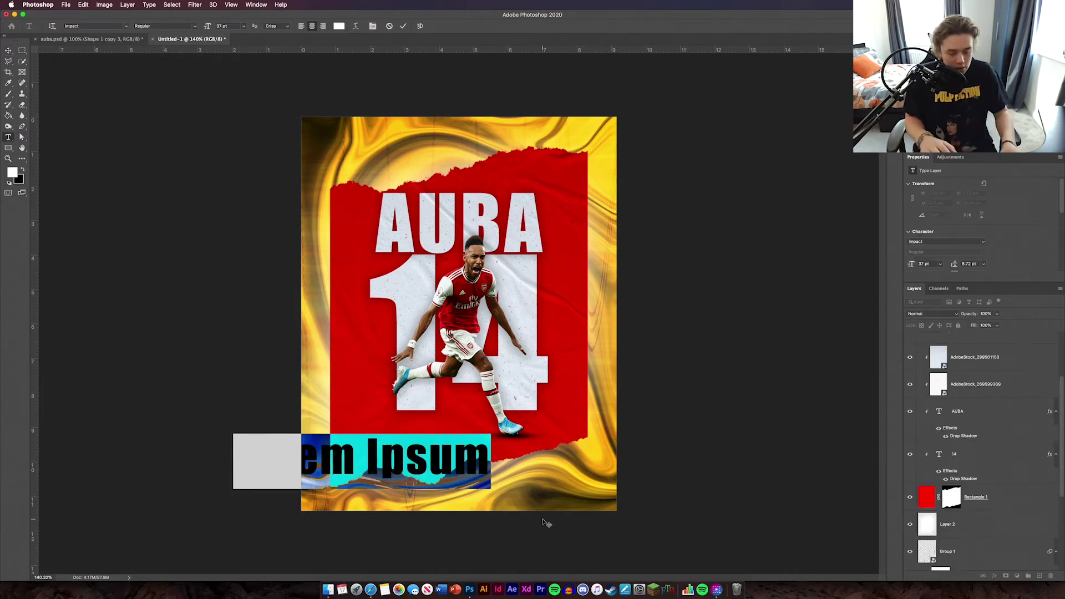
Add the text Aubameyang in 37 pt Impact across the bottom of the red panel and colour it black, 000000.
{"action": "type", "text": "au"}
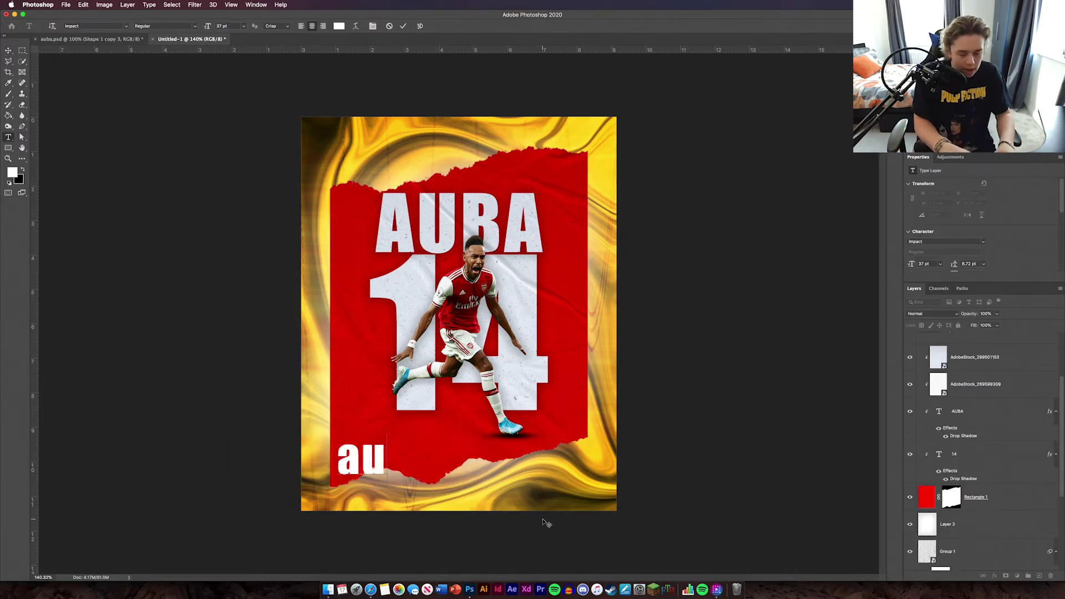
{"action": "type", "text": "bameyang"}
{"action": "left_click", "coordinate": [9, 50]}
{"action": "left_click_drag", "start_coordinate": [361, 459], "coordinate": [431, 459]}
{"action": "left_click_drag", "start_coordinate": [556, 459], "coordinate": [580, 459]}
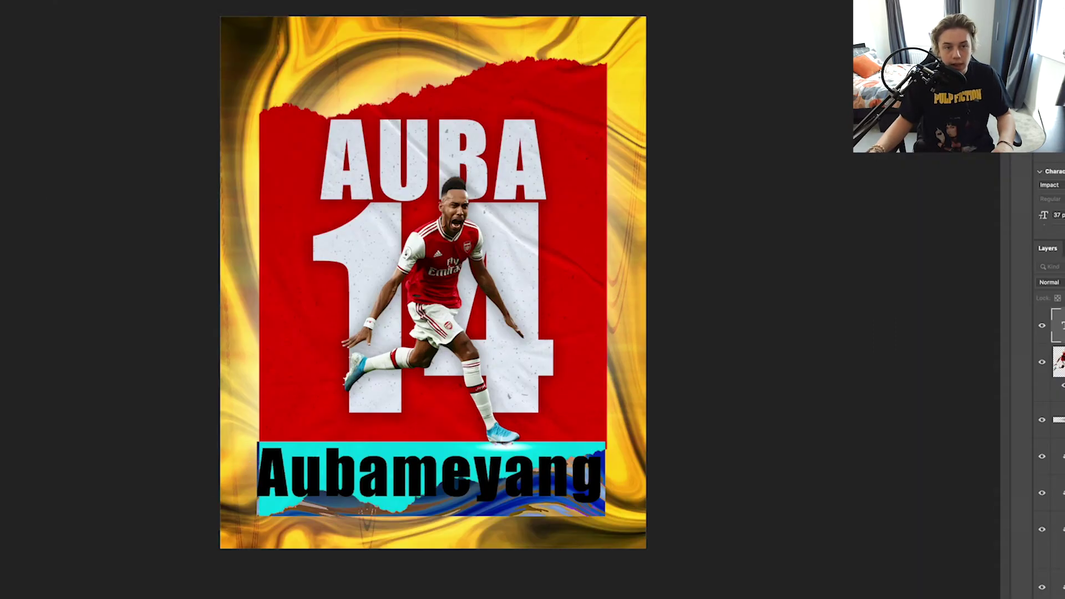
{"action": "left_click_drag", "start_coordinate": [751, 233], "coordinate": [735, 418]}
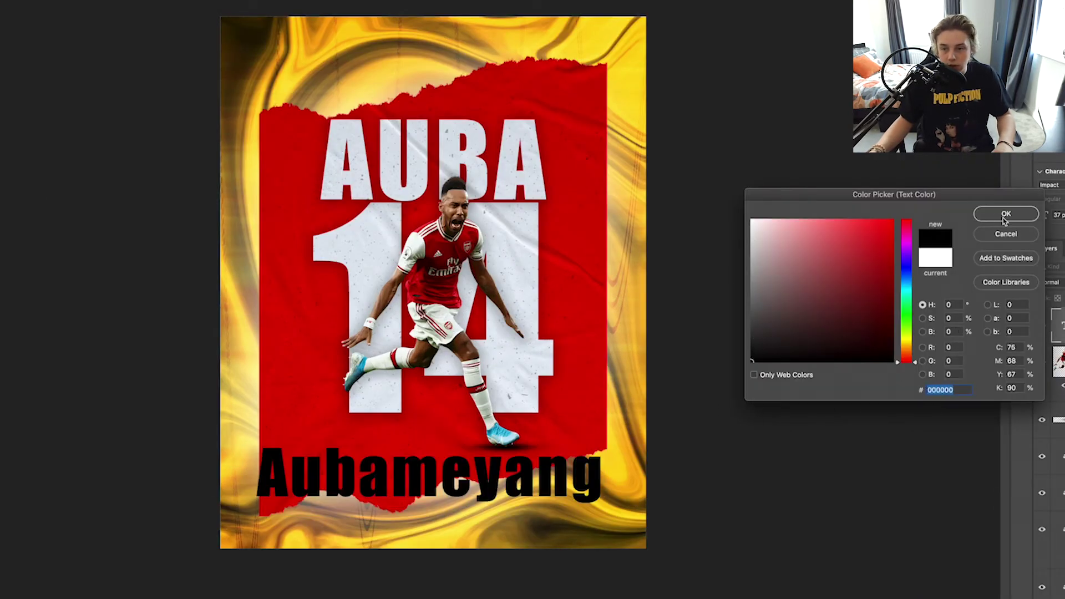
{"action": "left_click", "coordinate": [1005, 215]}
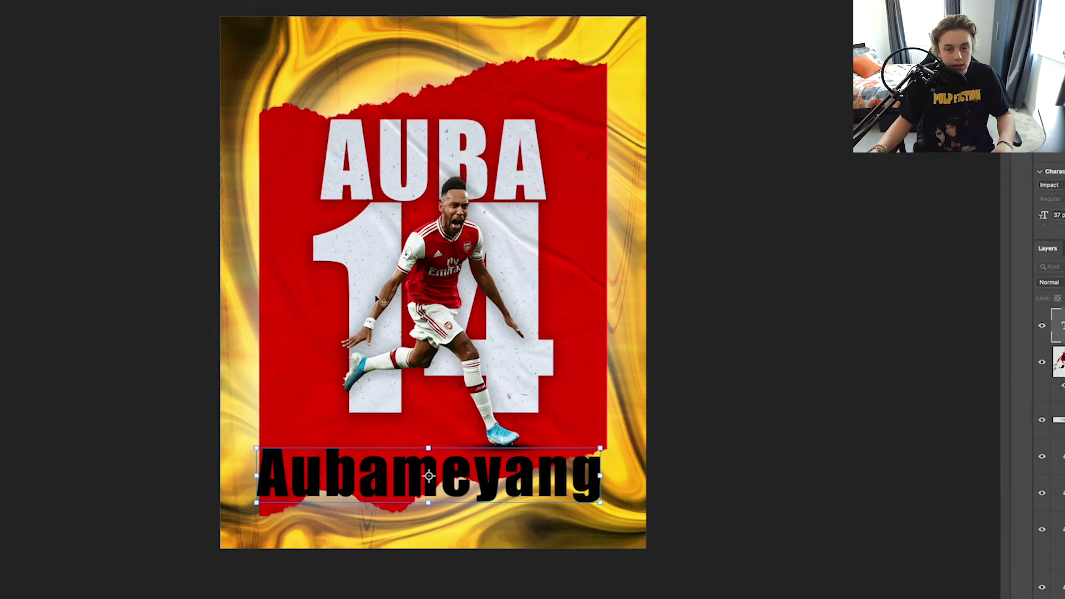
Shrink the Aubameyang text to about 1.55 cm wide in the poster's lower left corner and repeat it five times along the bottom edge.
{"action": "left_click_drag", "start_coordinate": [598, 461], "coordinate": [650, 435]}
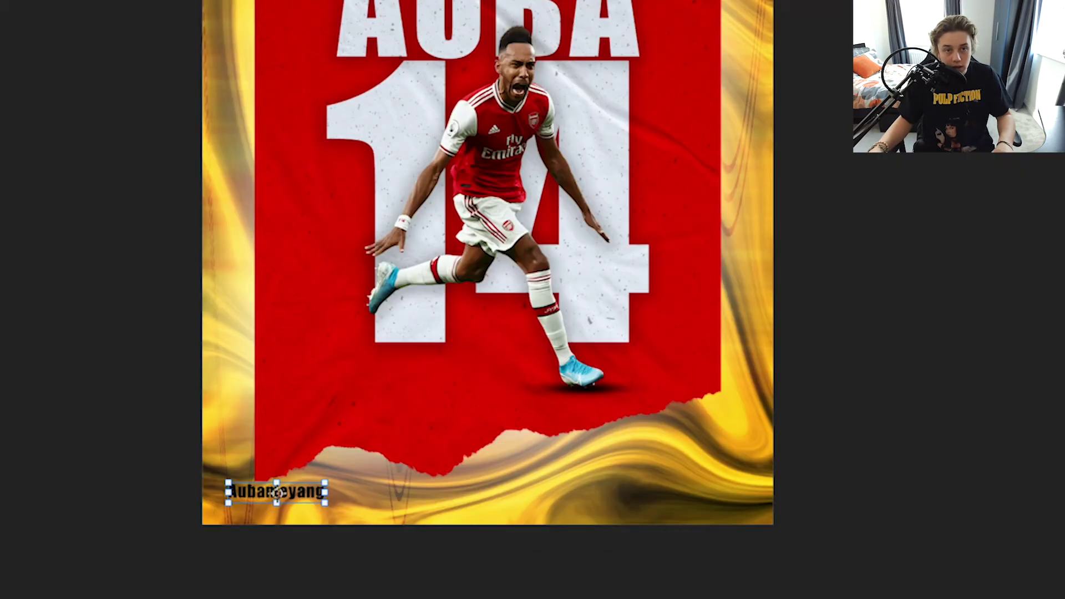
{"action": "key", "text": "Return"}
{"action": "left_click_drag", "start_coordinate": [313, 499], "coordinate": [544, 497]}
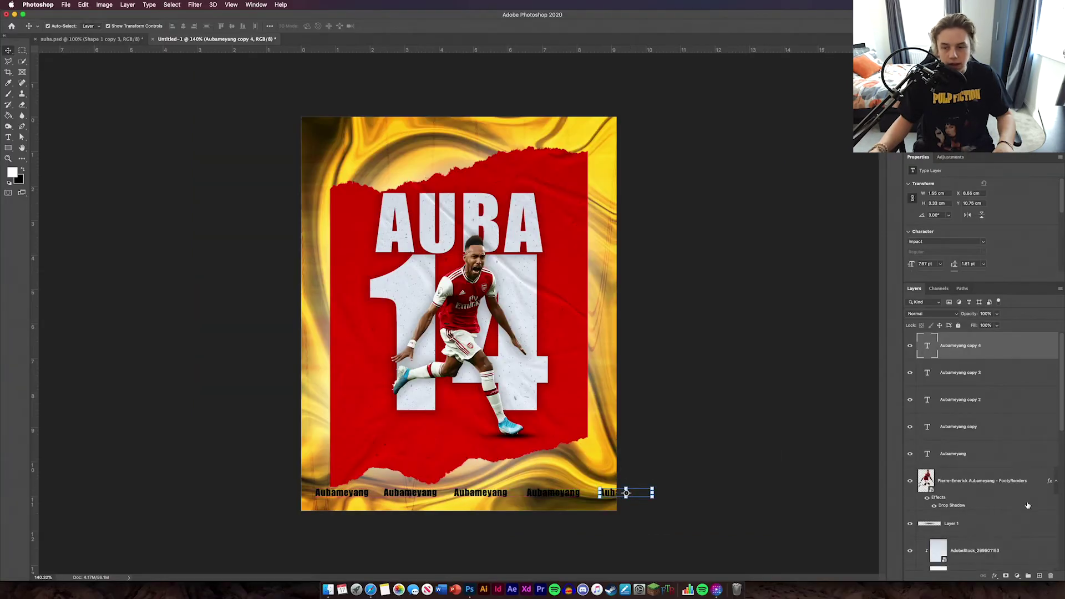
Group the five Aubameyang text layers, then duplicate the group as a second row just above, offset to the left.
{"action": "left_click", "coordinate": [1018, 438]}
{"action": "left_click", "coordinate": [1013, 452]}
{"action": "left_click", "coordinate": [1012, 351], "text": "shift"}
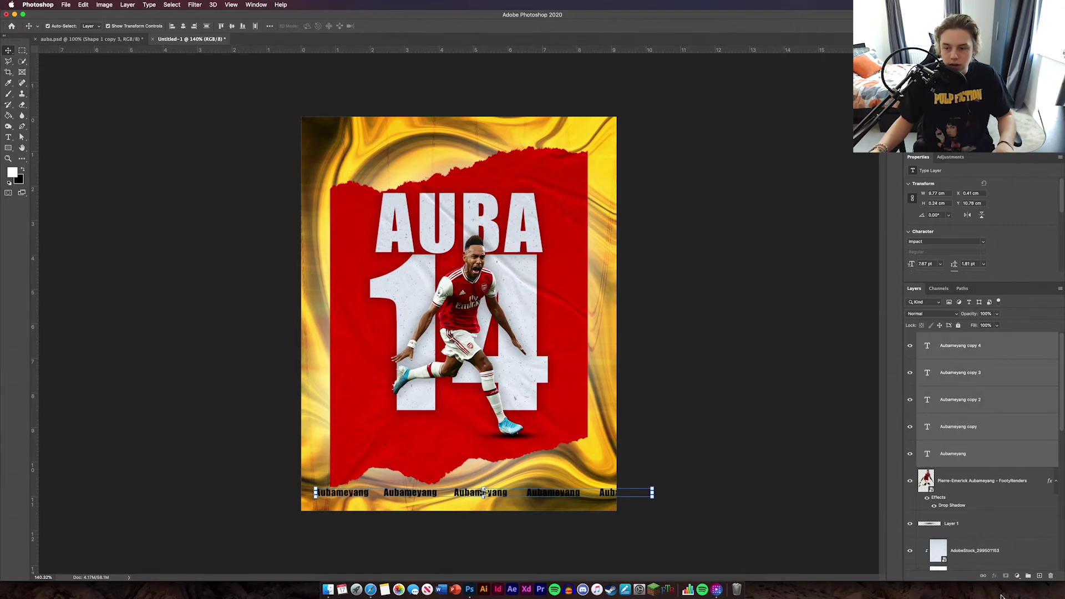
{"action": "left_click", "coordinate": [1028, 576]}
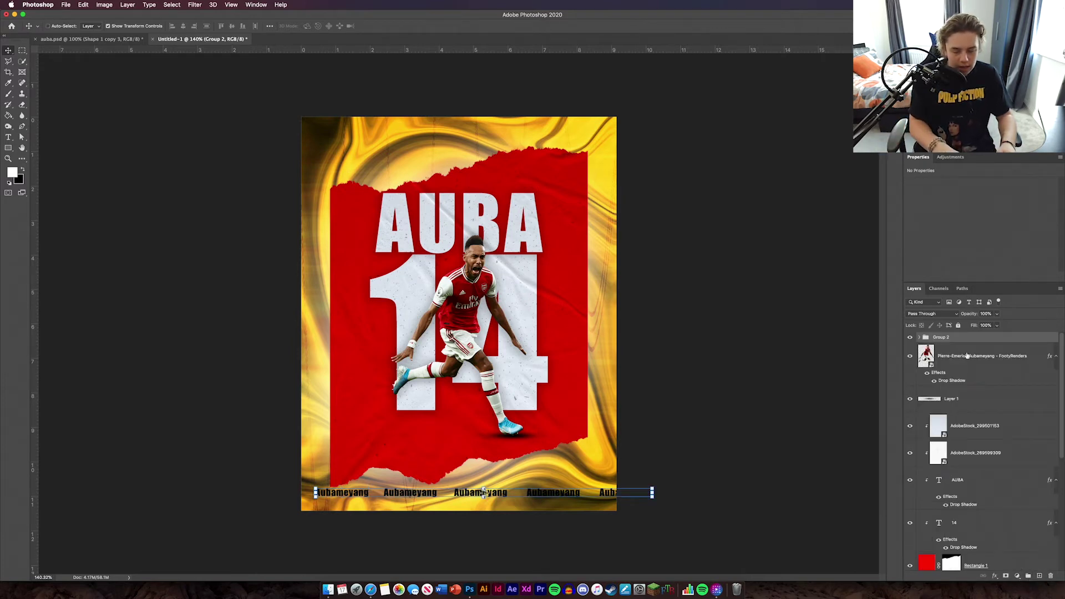
{"action": "key", "text": "super+j"}
{"action": "left_click_drag", "start_coordinate": [559, 493], "coordinate": [523, 475]}
{"action": "left_click", "coordinate": [421, 26]}
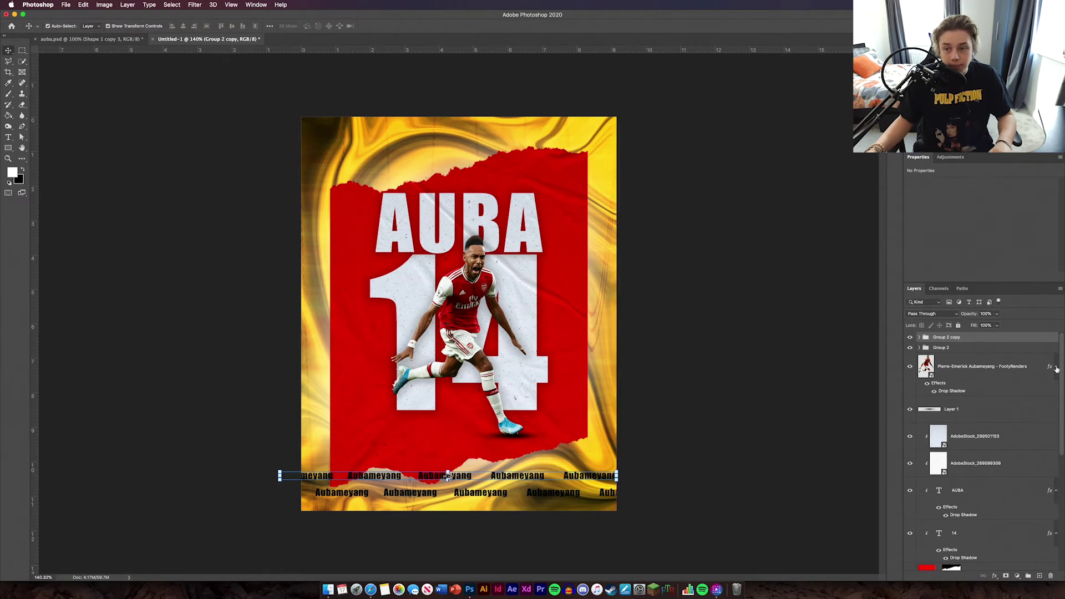
Group both rows of Aubameyang text together and shift them slightly down towards the poster's bottom edge.
{"action": "left_click", "coordinate": [1005, 349], "text": "shift"}
{"action": "left_click", "coordinate": [1029, 577]}
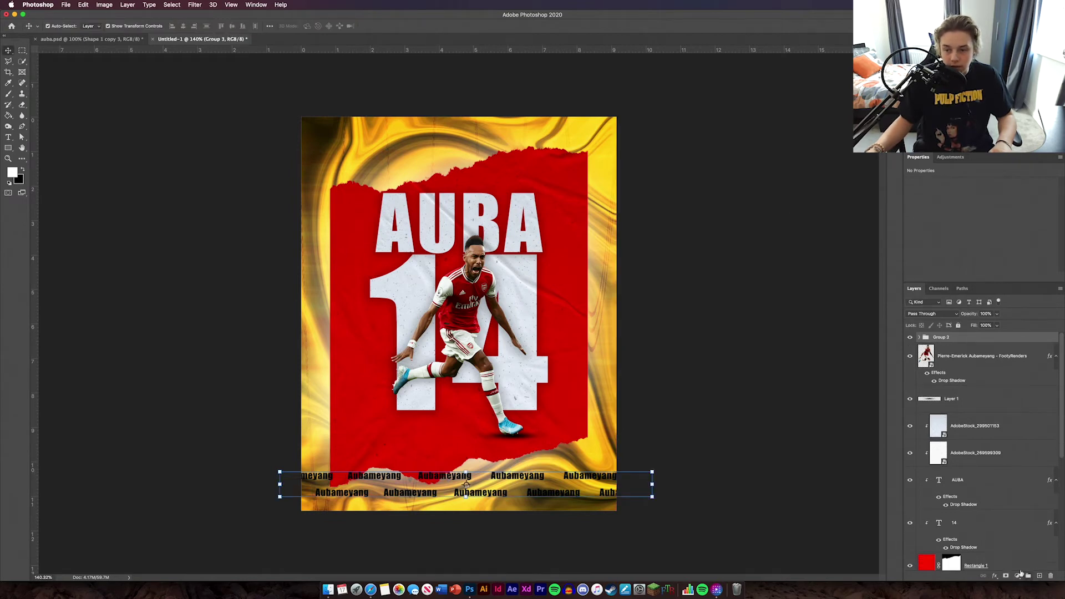
{"action": "key", "text": "super+t"}
{"action": "left_click_drag", "start_coordinate": [536, 484], "coordinate": [537, 486]}
{"action": "left_click", "coordinate": [420, 26]}
Set the combined text group's blend mode to Overlay and lower its opacity.
{"action": "left_click", "coordinate": [932, 314]}
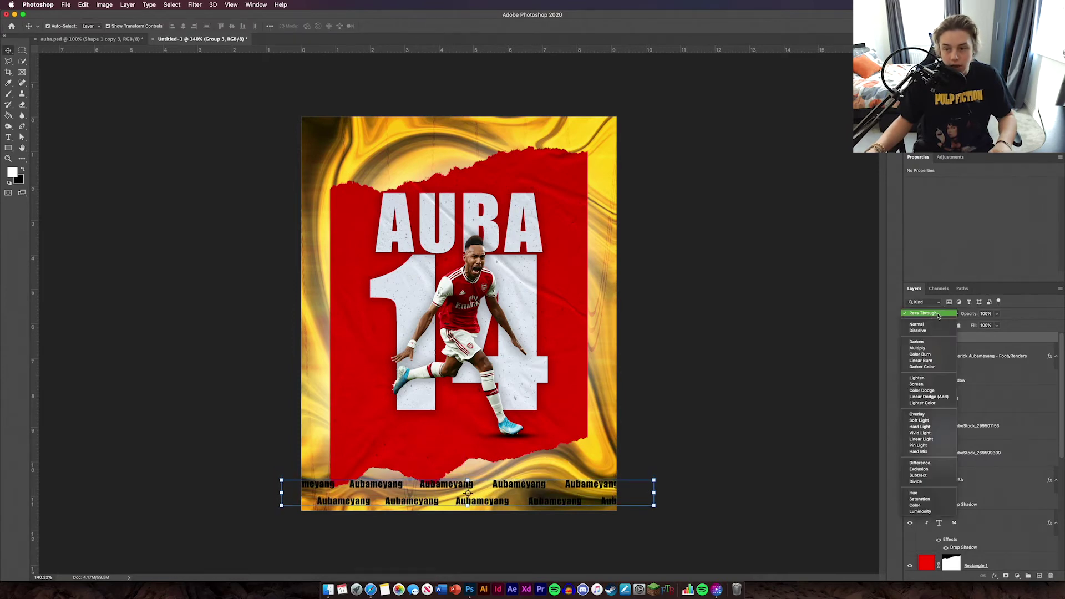
{"action": "left_click", "coordinate": [917, 414]}
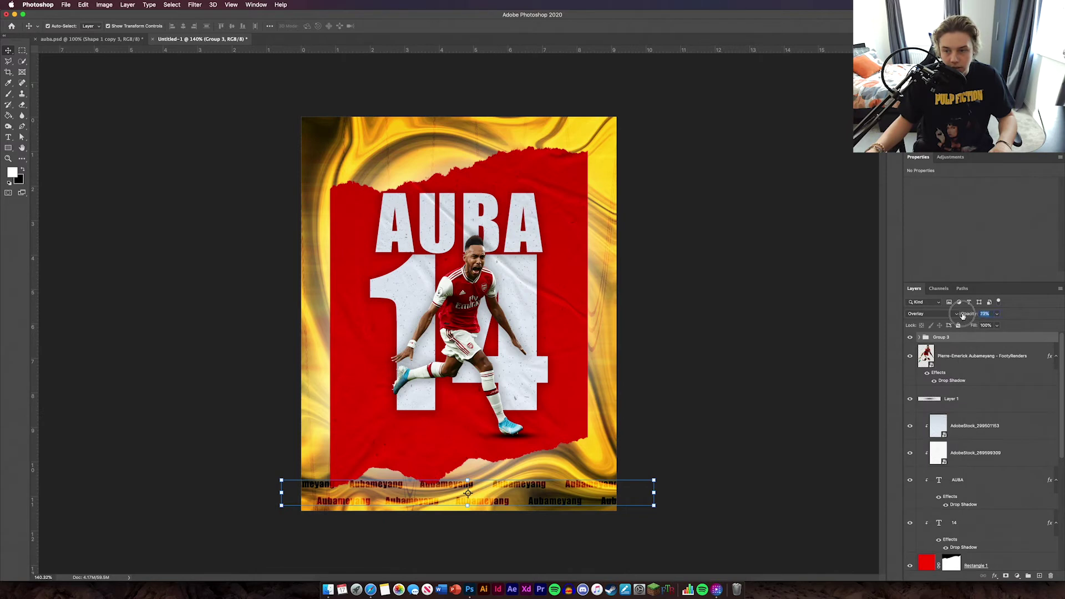
{"action": "left_click", "coordinate": [817, 385]}
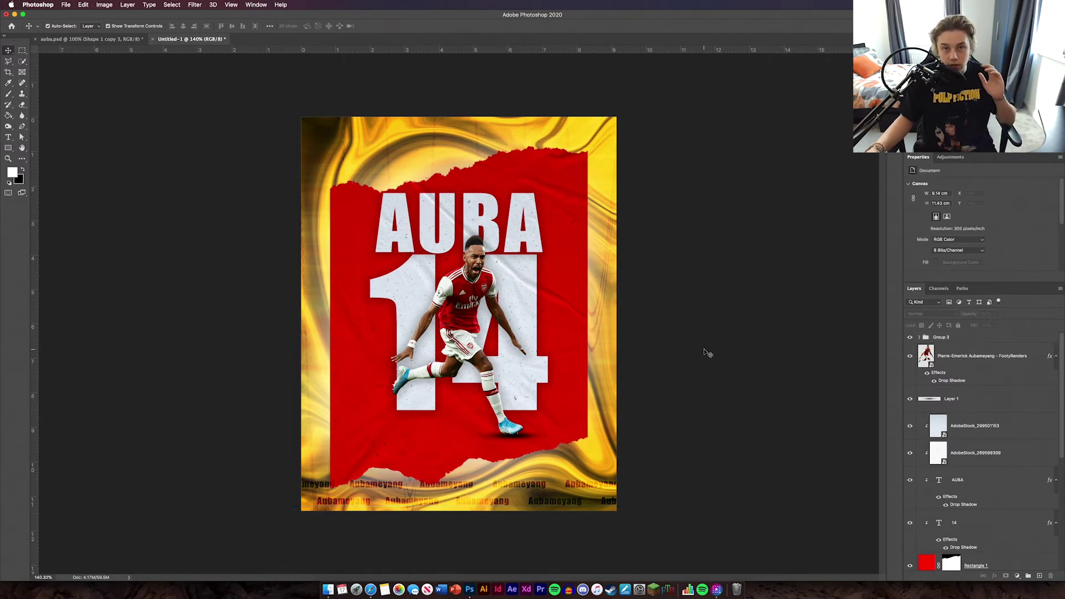
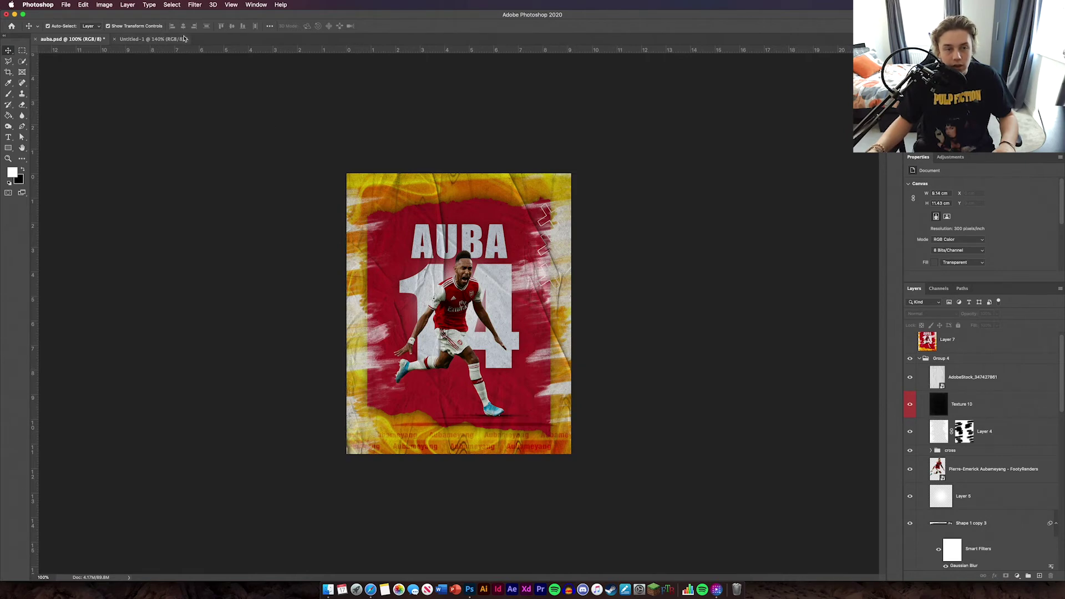
Return to the Untitled-1 document, add a new layer on top and choose the rough paint-stroke brush tip at 262 px.
{"action": "left_click", "coordinate": [138, 39]}
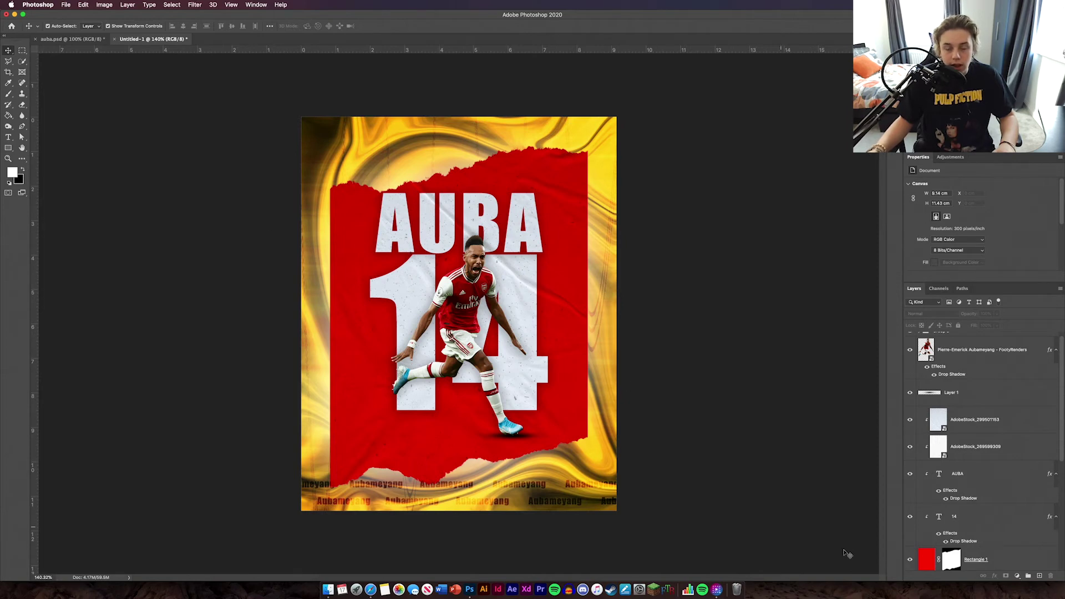
{"action": "scroll", "coordinate": [991, 388], "scroll_direction": "down", "scroll_amount": 3}
{"action": "scroll", "coordinate": [991, 355], "scroll_direction": "up", "scroll_amount": 4}
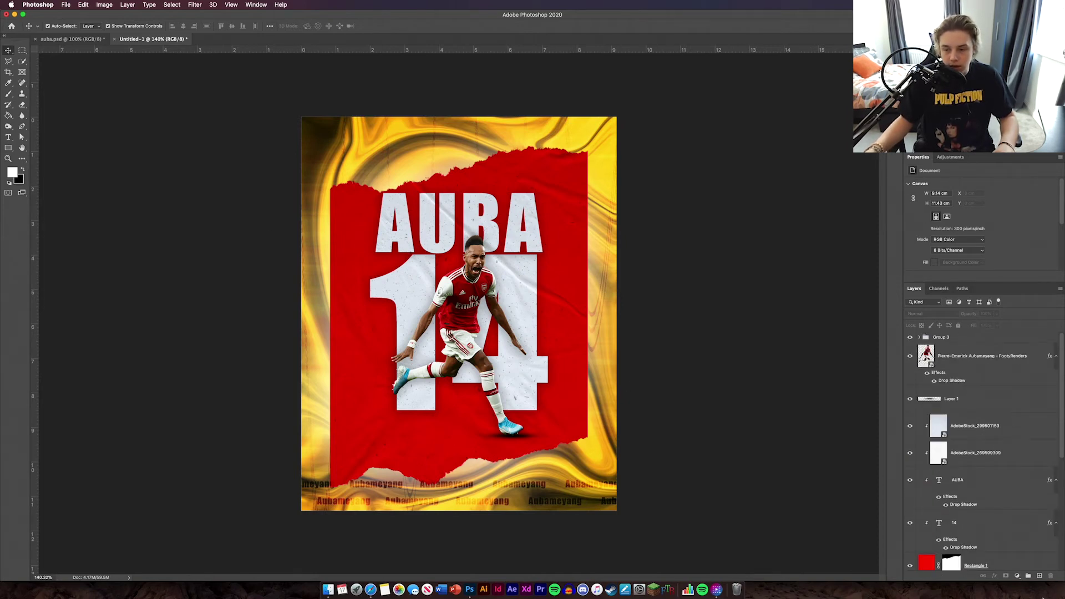
{"action": "left_click", "coordinate": [1039, 576]}
{"action": "left_click", "coordinate": [9, 97]}
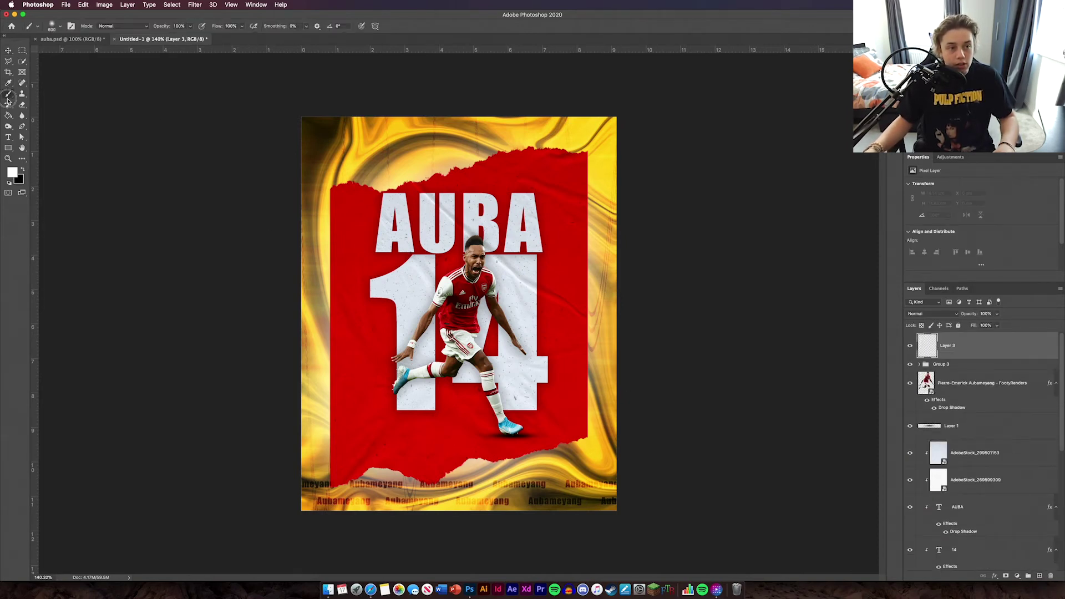
{"action": "left_click", "coordinate": [62, 27]}
{"action": "left_click", "coordinate": [78, 91]}
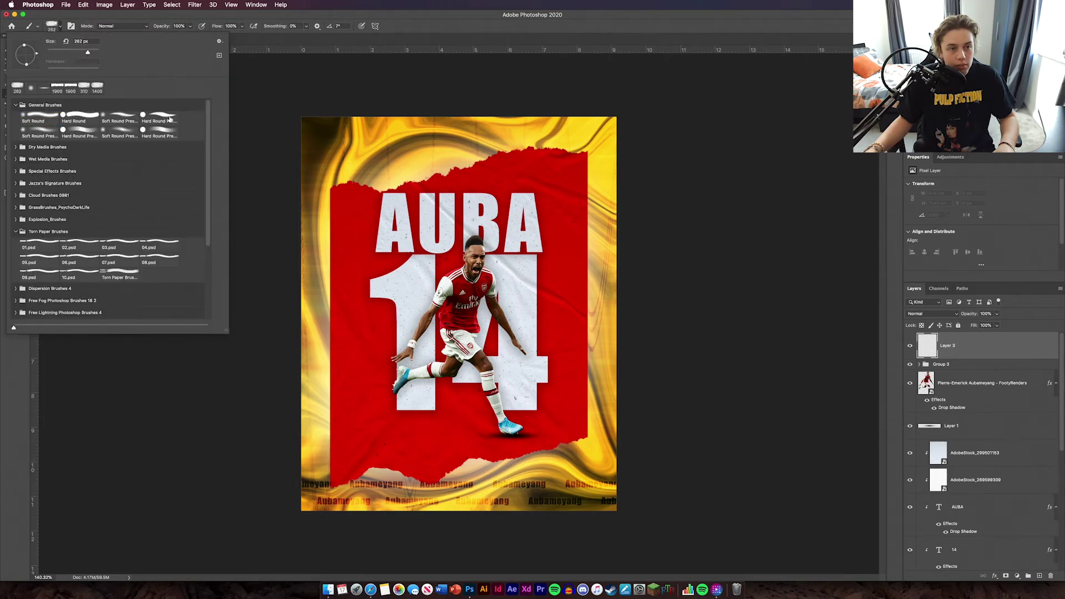
{"action": "left_click", "coordinate": [60, 28]}
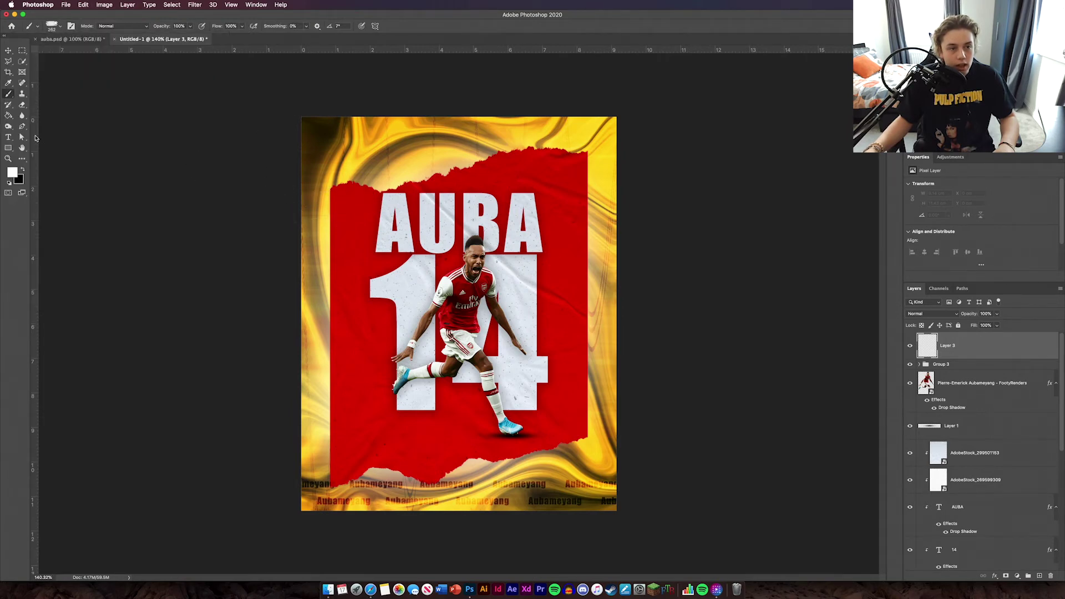
Paint rough white brush strokes down the poster's left edge and into the lower right corner with an enlarged brush.
{"action": "left_click_drag", "start_coordinate": [285, 178], "coordinate": [308, 175]}
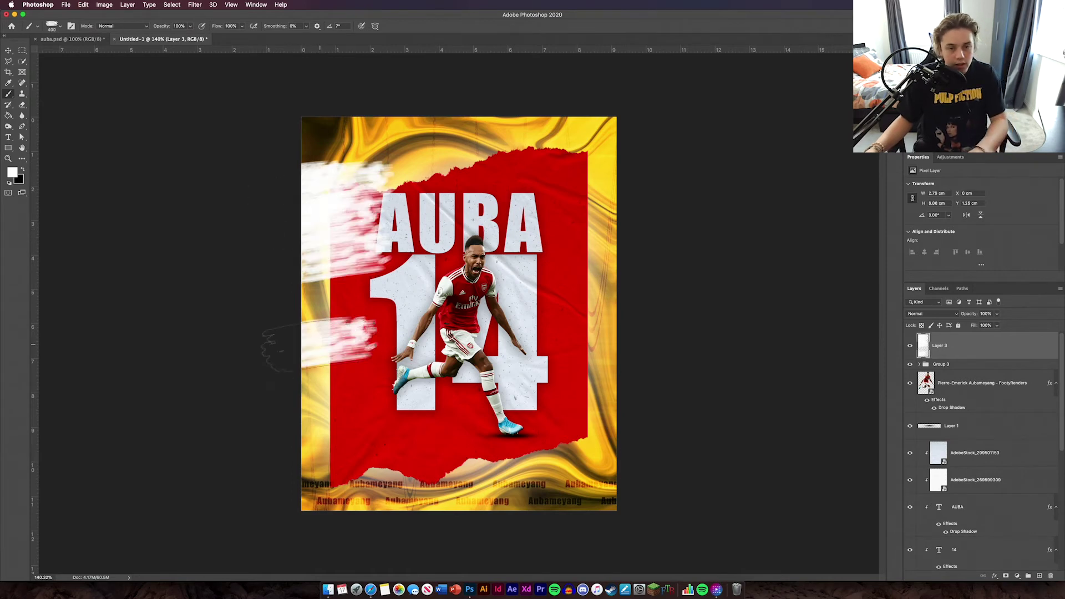
{"action": "left_click", "coordinate": [346, 281]}
{"action": "left_click", "coordinate": [343, 301]}
{"action": "left_click", "coordinate": [328, 388]}
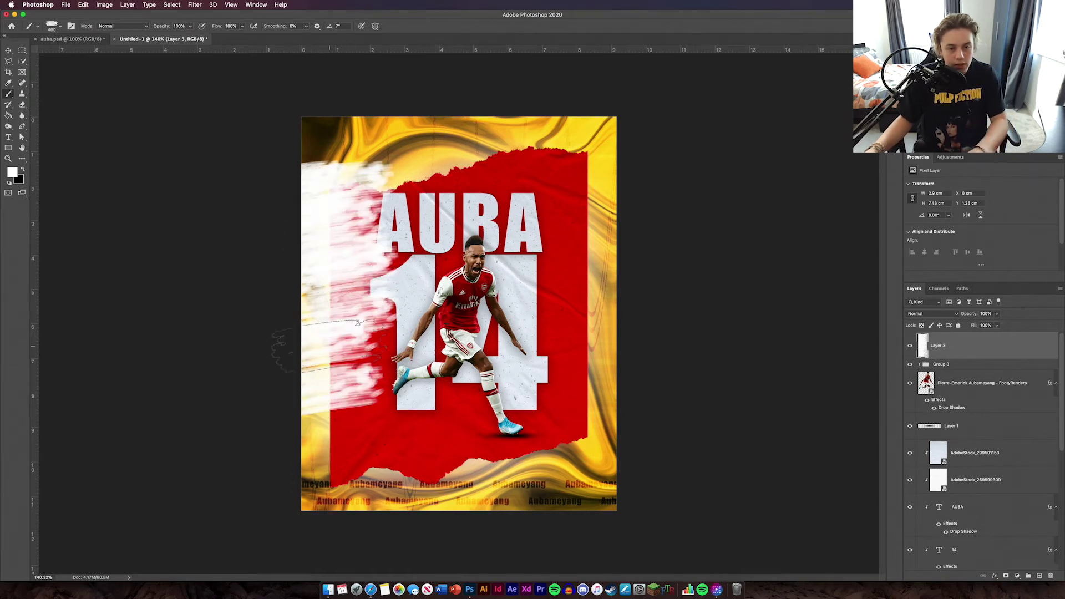
{"action": "left_click", "coordinate": [339, 454]}
{"action": "left_click", "coordinate": [313, 496]}
{"action": "left_click", "coordinate": [638, 497]}
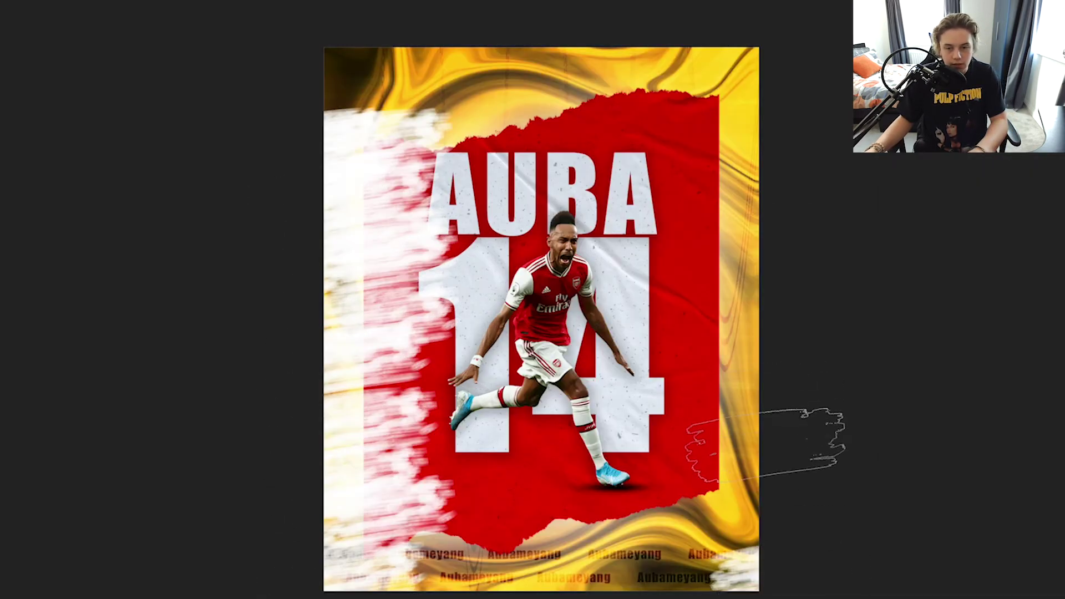
Tilt the brush tip to -13° and paint white strokes up the poster's right edge and in the upper left corner.
{"action": "left_click_drag", "start_coordinate": [765, 444], "coordinate": [801, 511]}
{"action": "key", "text": "F5"}
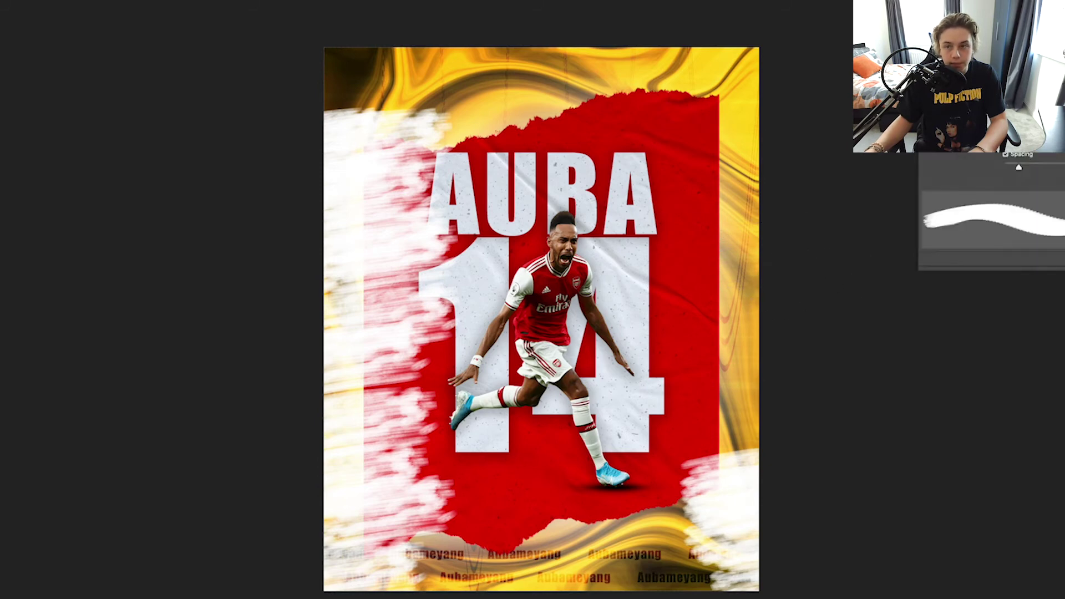
{"action": "left_click", "coordinate": [761, 459]}
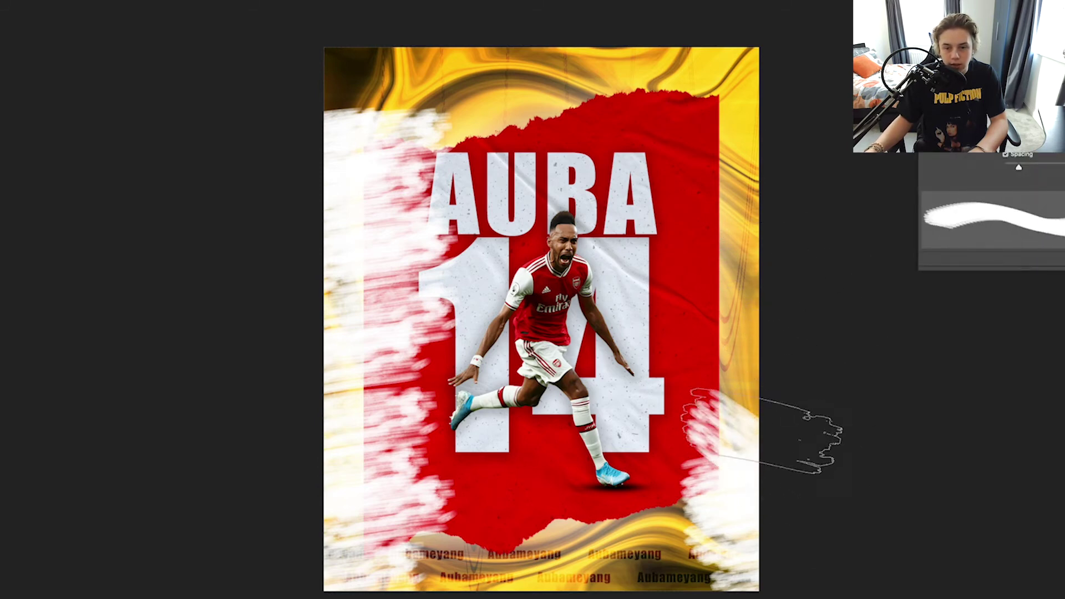
{"action": "left_click_drag", "start_coordinate": [769, 444], "coordinate": [772, 352]}
{"action": "mouse_move", "coordinate": [700, 258]}
{"action": "left_mouse_down"}
{"action": "mouse_move", "coordinate": [748, 286]}
{"action": "mouse_move", "coordinate": [743, 183]}
{"action": "left_mouse_up"}
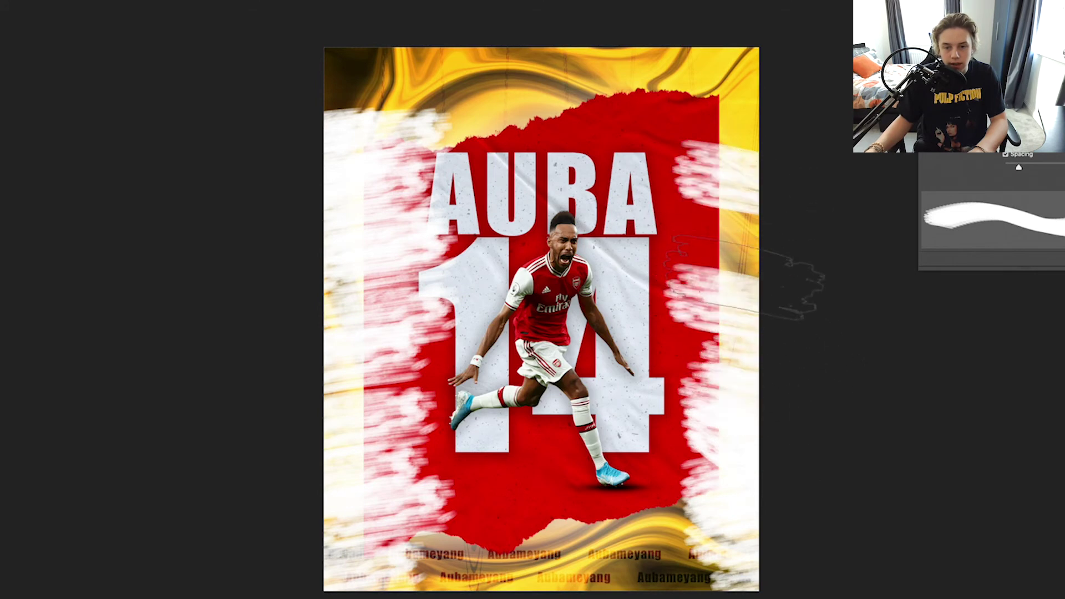
{"action": "left_click_drag", "start_coordinate": [733, 51], "coordinate": [747, 100]}
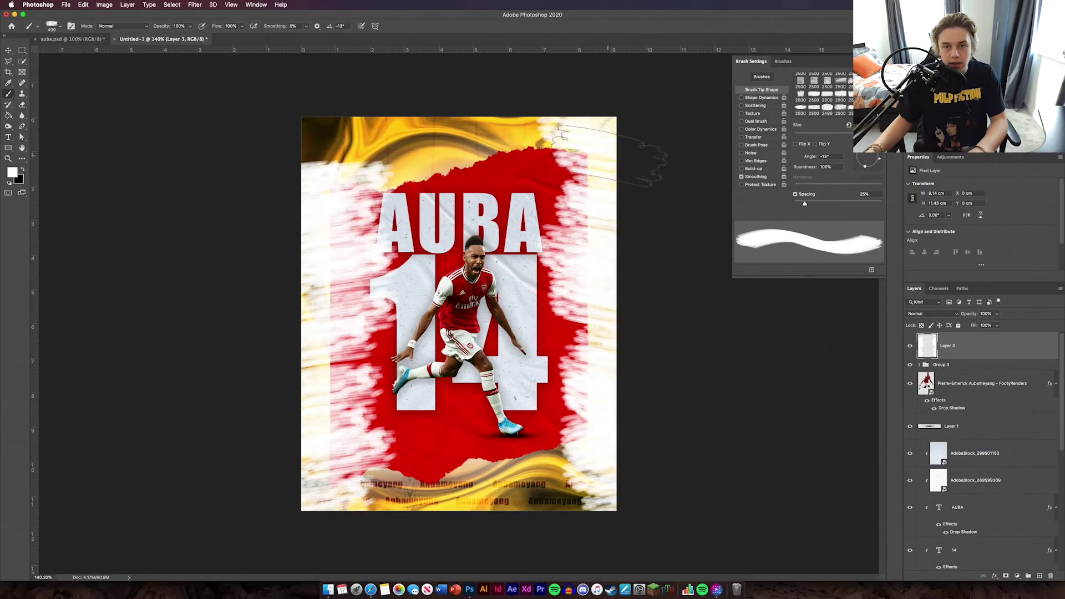
{"action": "left_click", "coordinate": [332, 136]}
{"action": "key", "text": "F5"}
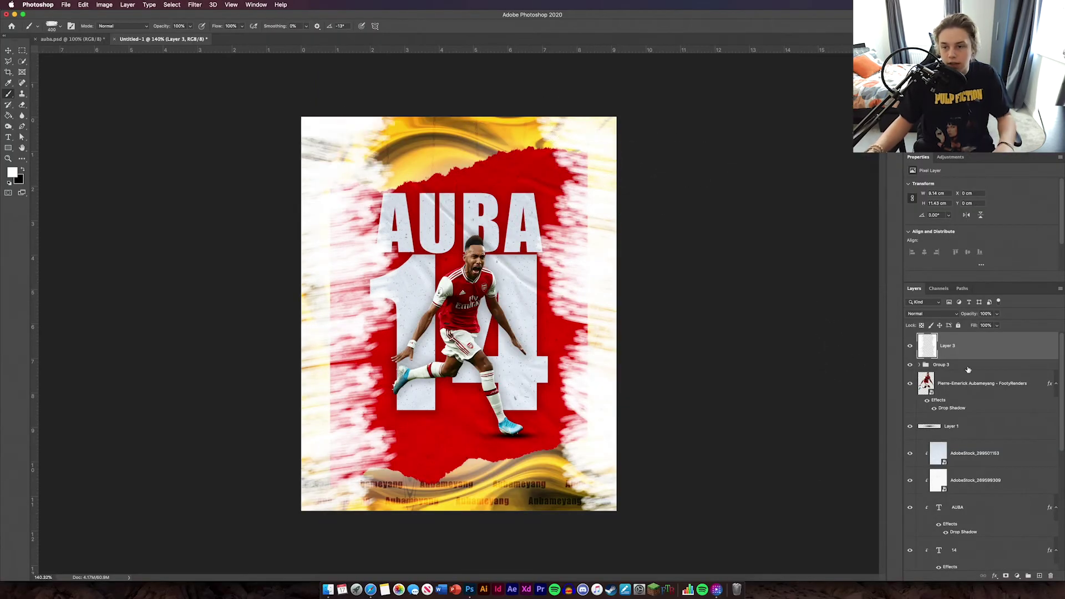
Add a layer mask to the white stroke layer and hide a patch beside the AUBA lettering with a smaller black brush.
{"action": "left_click", "coordinate": [1005, 575]}
{"action": "key", "text": "bracketleft"}
{"action": "key", "text": "bracketleft"}
{"action": "key", "text": "bracketleft"}
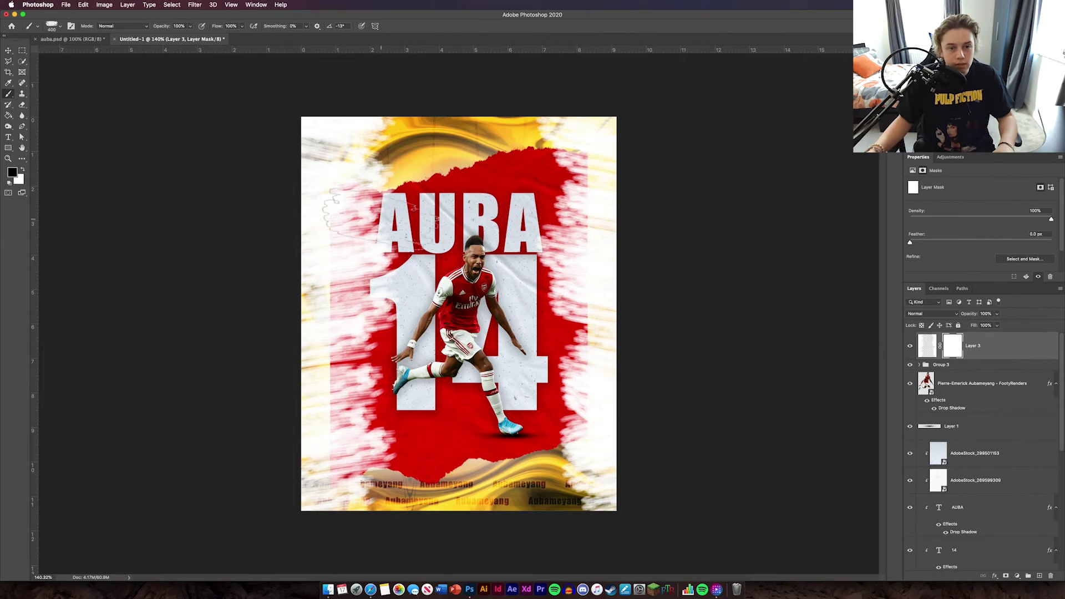
{"action": "left_click_drag", "start_coordinate": [416, 222], "coordinate": [363, 213]}
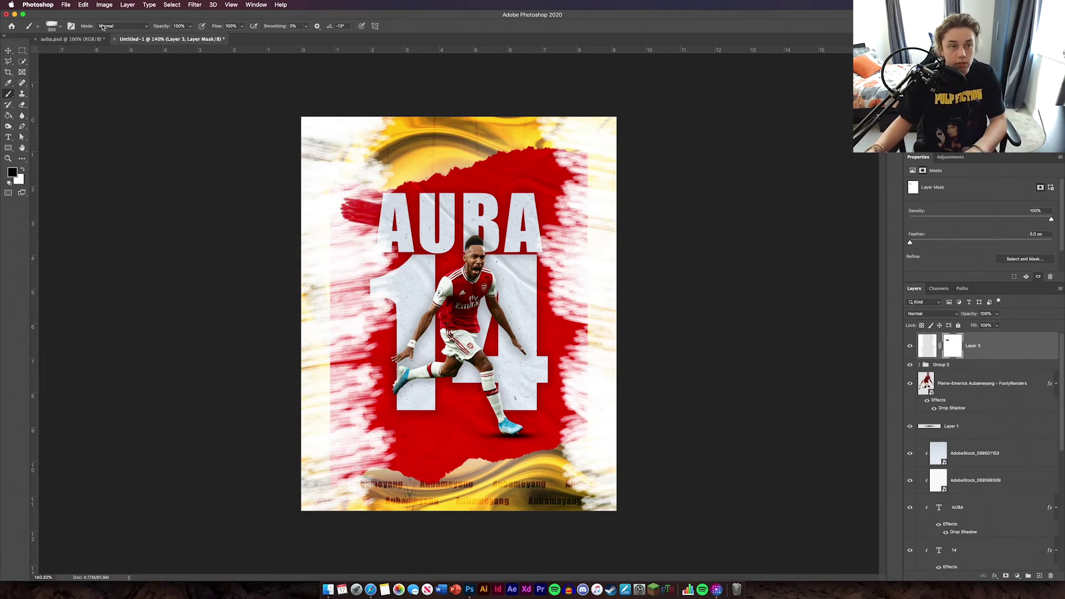
Break up the white strokes along both poster edges by painting black on the mask, varying the brush size and angle between 13° and -16°.
{"action": "left_click", "coordinate": [52, 26]}
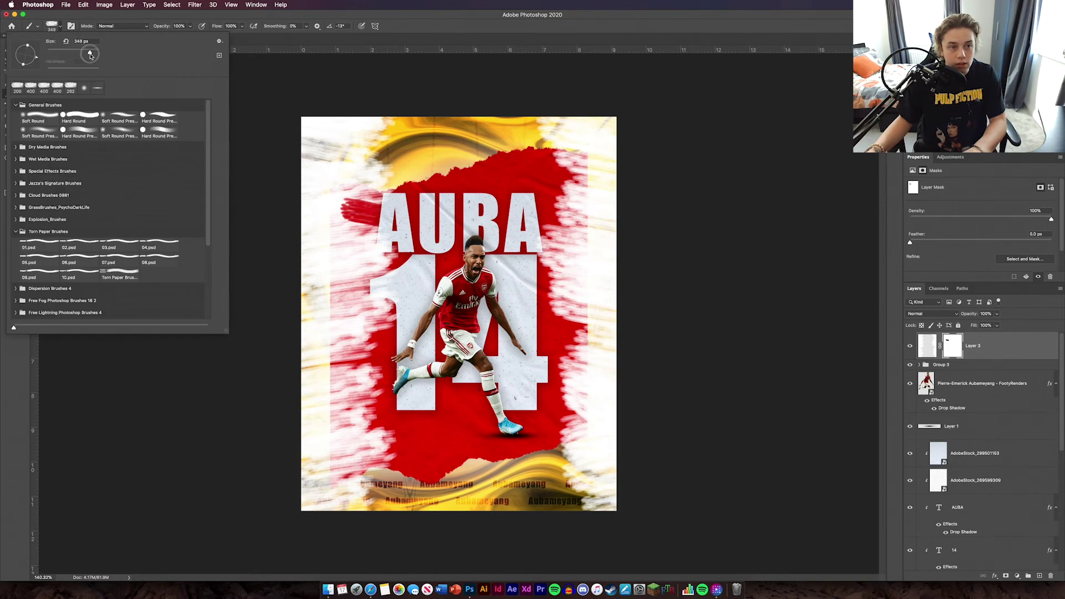
{"action": "left_click", "coordinate": [60, 27]}
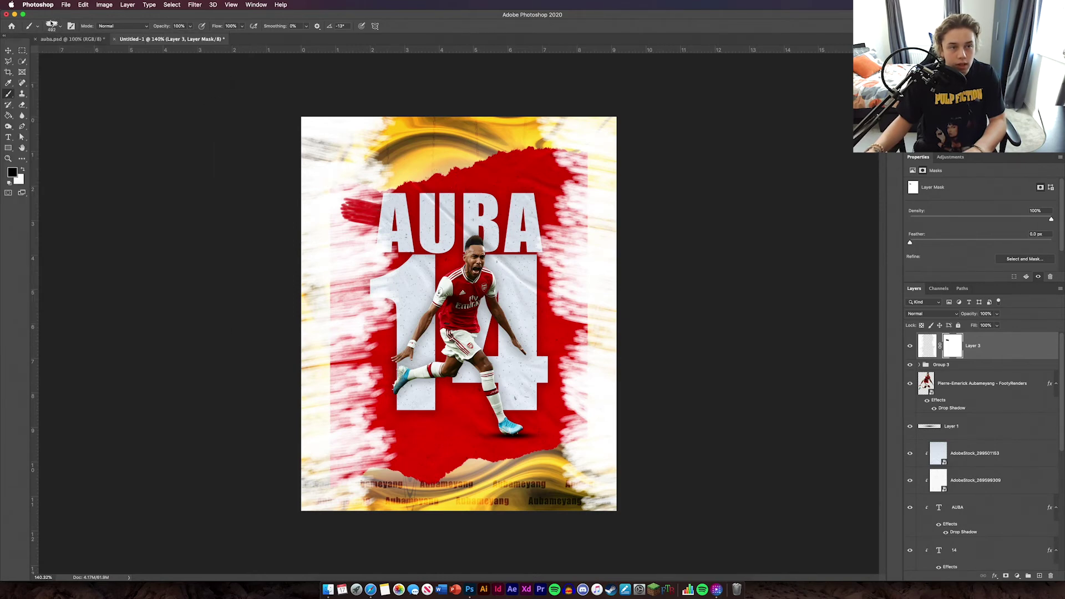
{"action": "left_click", "coordinate": [71, 26]}
{"action": "left_click_drag", "start_coordinate": [879, 162], "coordinate": [877, 154]}
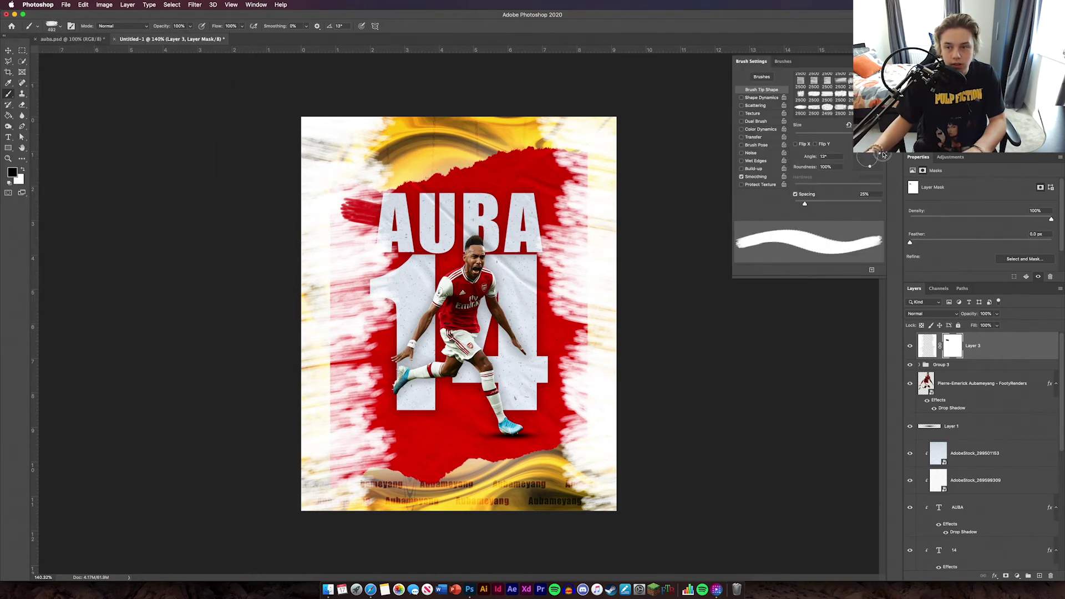
{"action": "left_click", "coordinate": [389, 201]}
{"action": "left_click", "coordinate": [379, 139]}
{"action": "left_click", "coordinate": [345, 108]}
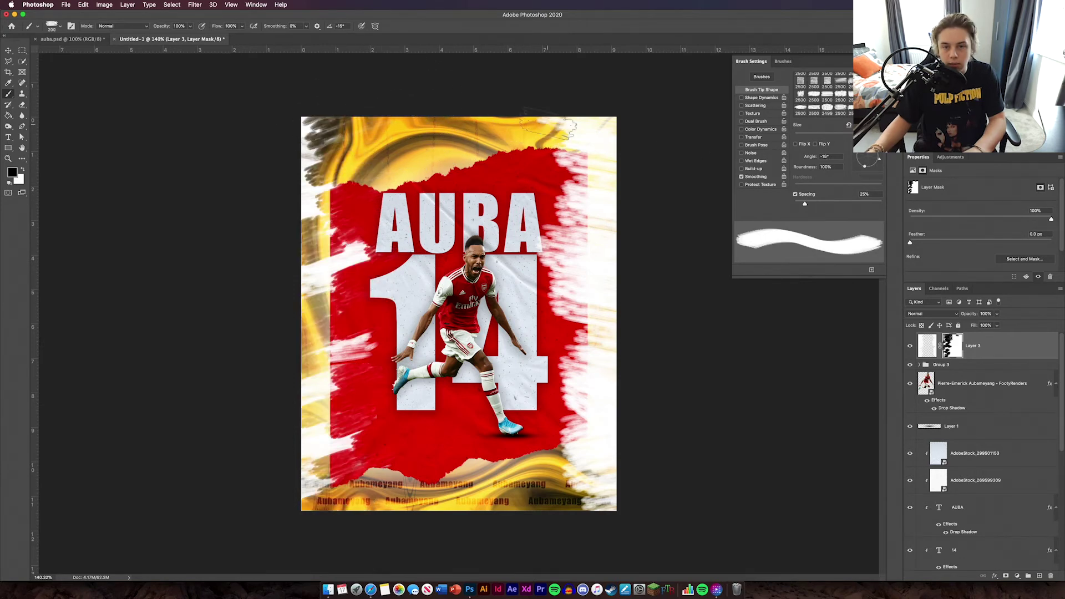
{"action": "mouse_move", "coordinate": [549, 126]}
{"action": "left_mouse_down"}
{"action": "mouse_move", "coordinate": [579, 183]}
{"action": "mouse_move", "coordinate": [571, 343]}
{"action": "mouse_move", "coordinate": [590, 385]}
{"action": "mouse_move", "coordinate": [565, 388]}
{"action": "mouse_move", "coordinate": [593, 499]}
{"action": "left_mouse_up"}
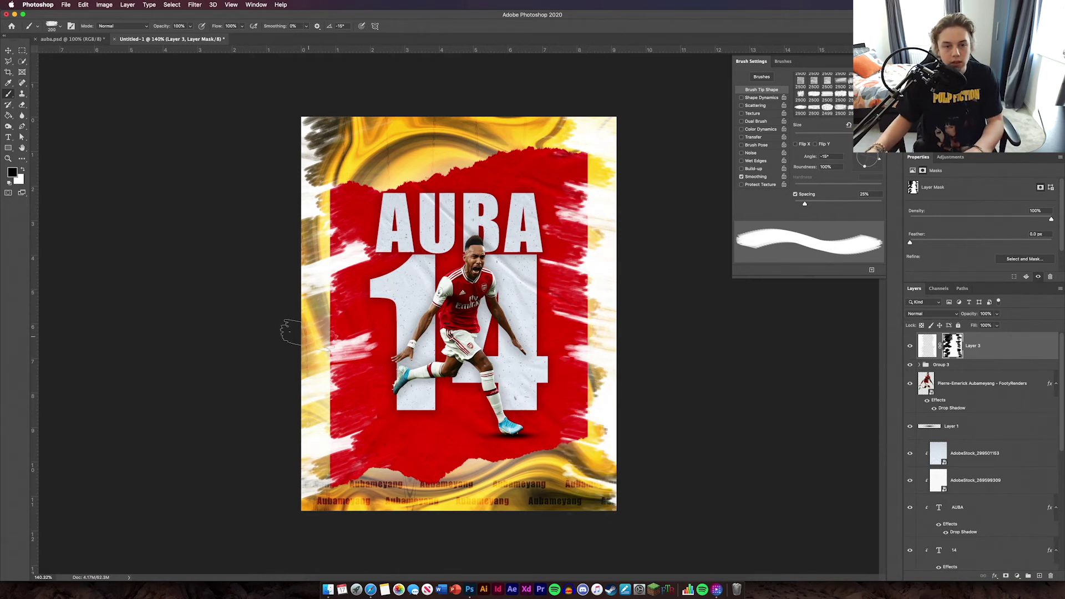
Set the brush angle to 18° and make the white stroke layer's pixels active for painting instead of its mask.
{"action": "left_click_drag", "start_coordinate": [880, 159], "coordinate": [880, 152]}
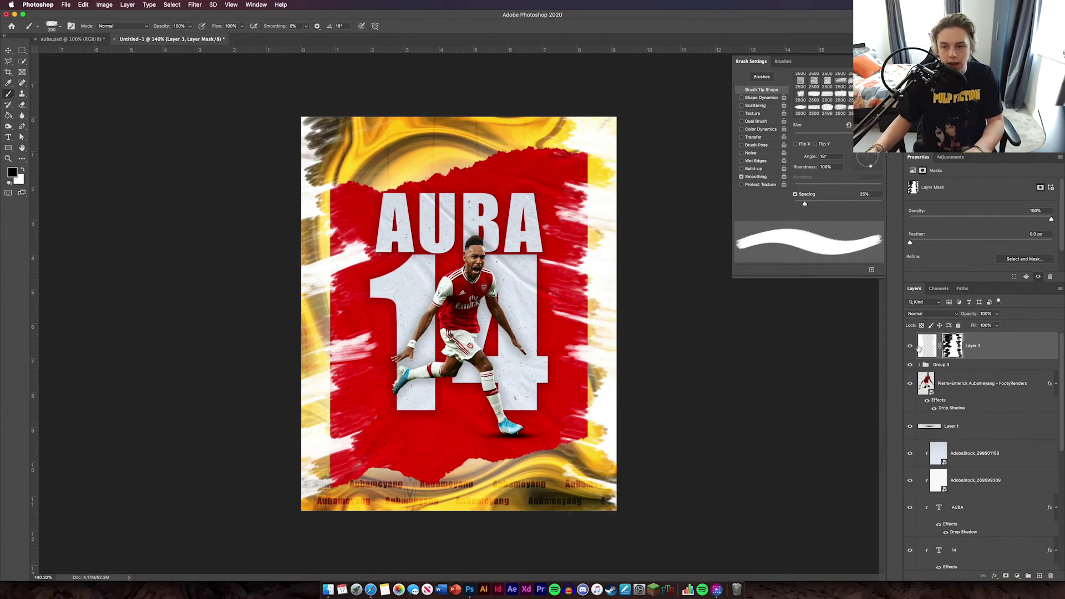
{"action": "left_click", "coordinate": [923, 347]}
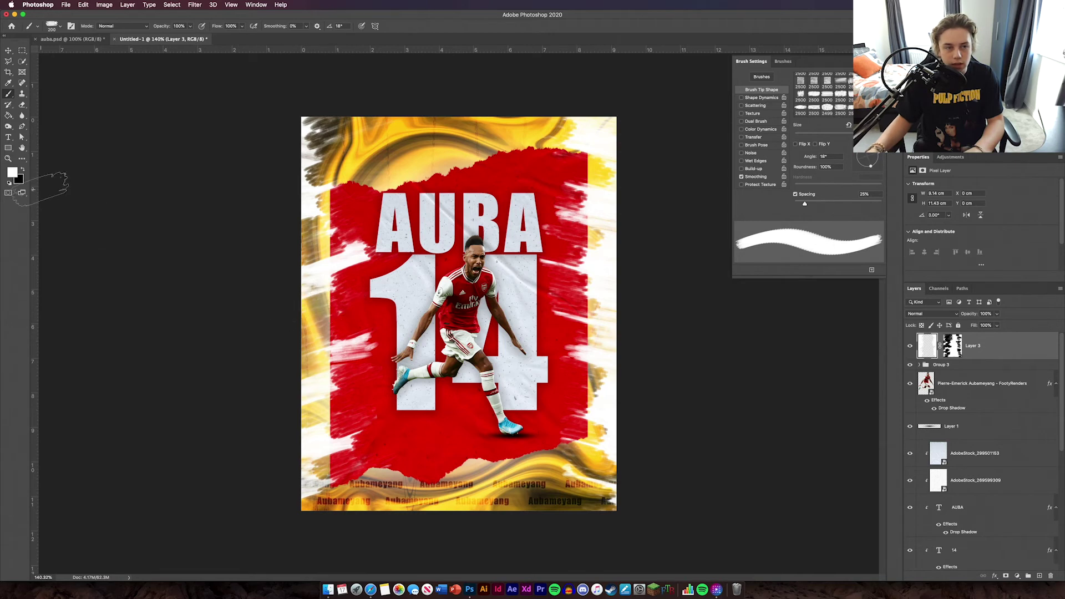
{"action": "key", "text": "F5"}
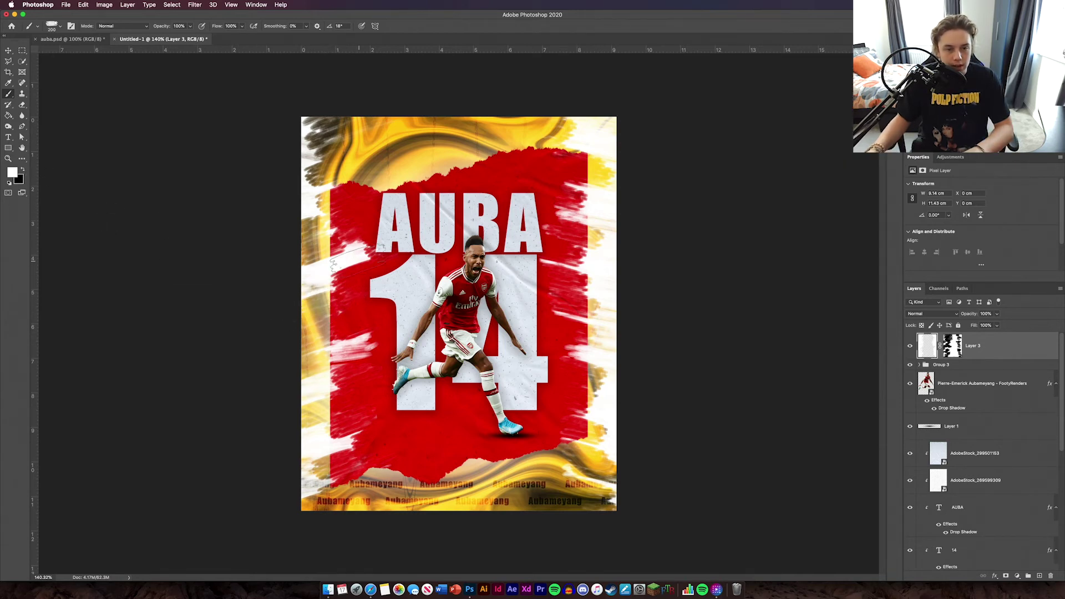